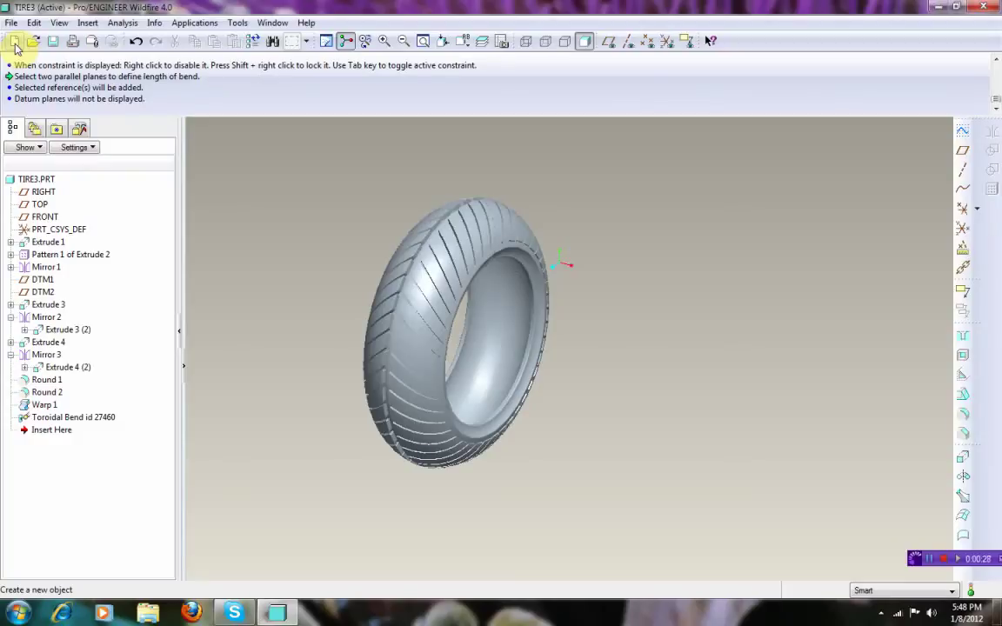
Step: Close the open TIRE3 part and create a new solid part named tires with its datum planes displayed
left_click(11, 22)
left_click(35, 85)
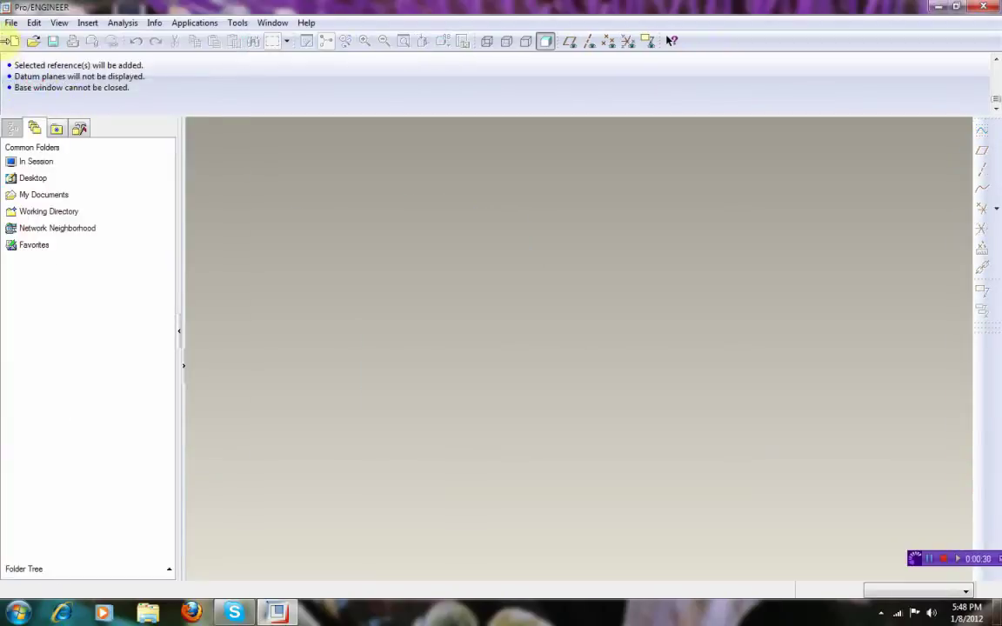
left_click(12, 41)
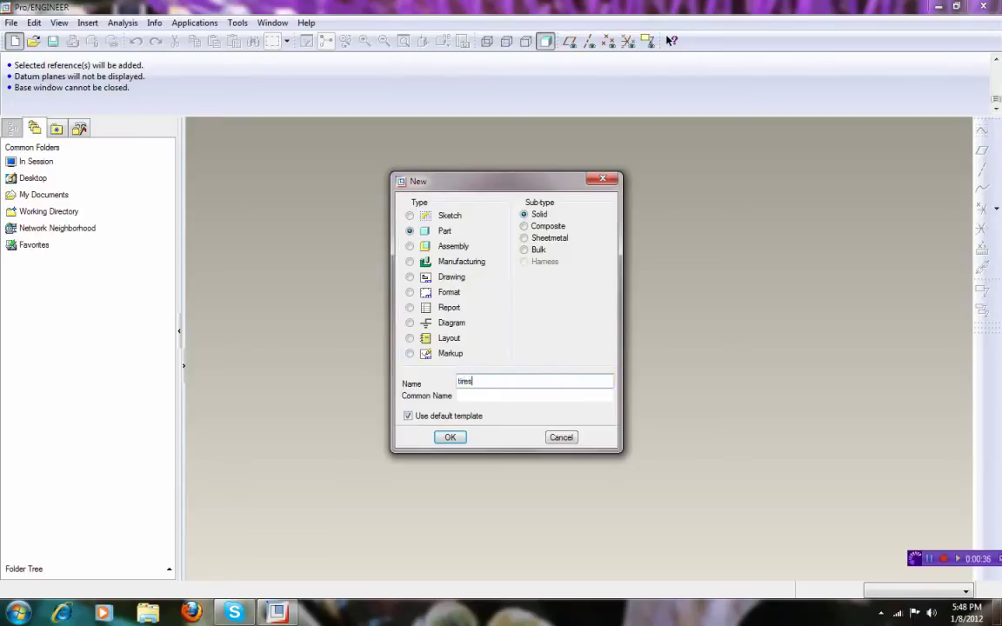
left_click(449, 437)
left_click(609, 41)
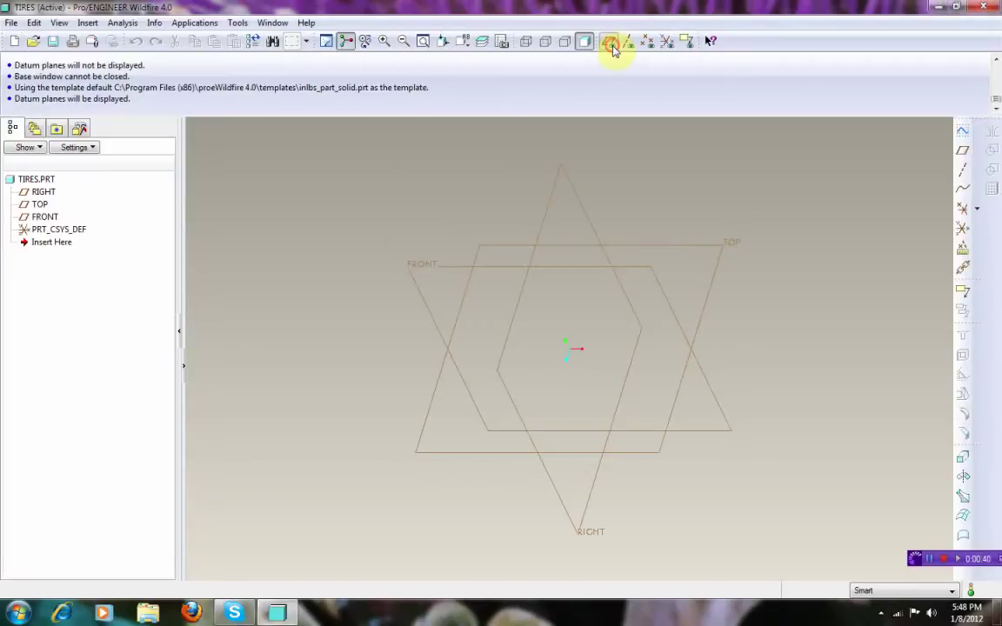
Step: Start an Extrude with an internal sketch on the TOP datum plane, keeping the default orientation
left_click(963, 462)
left_click(61, 105)
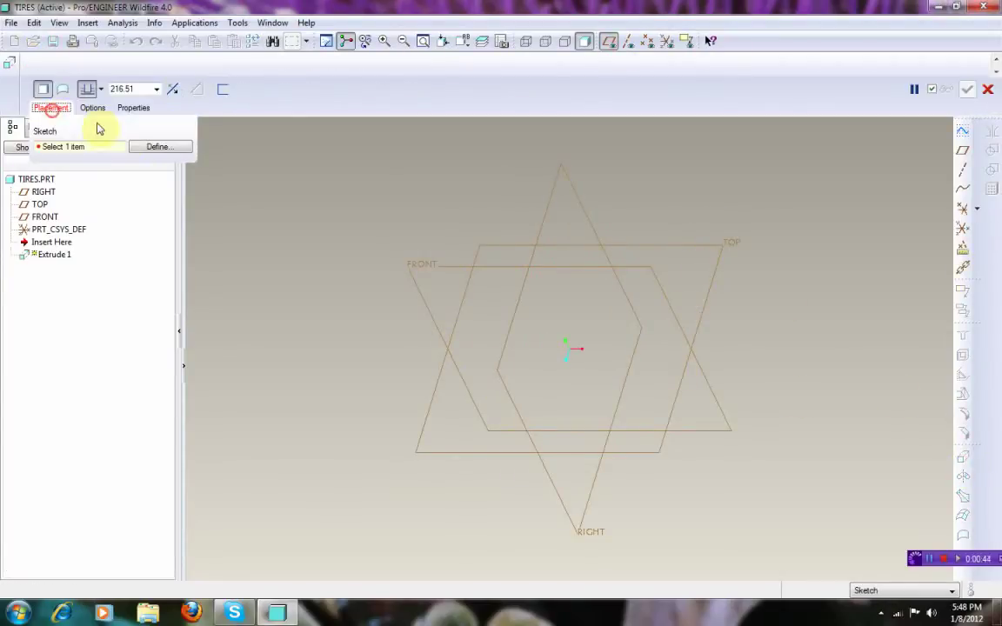
left_click(151, 146)
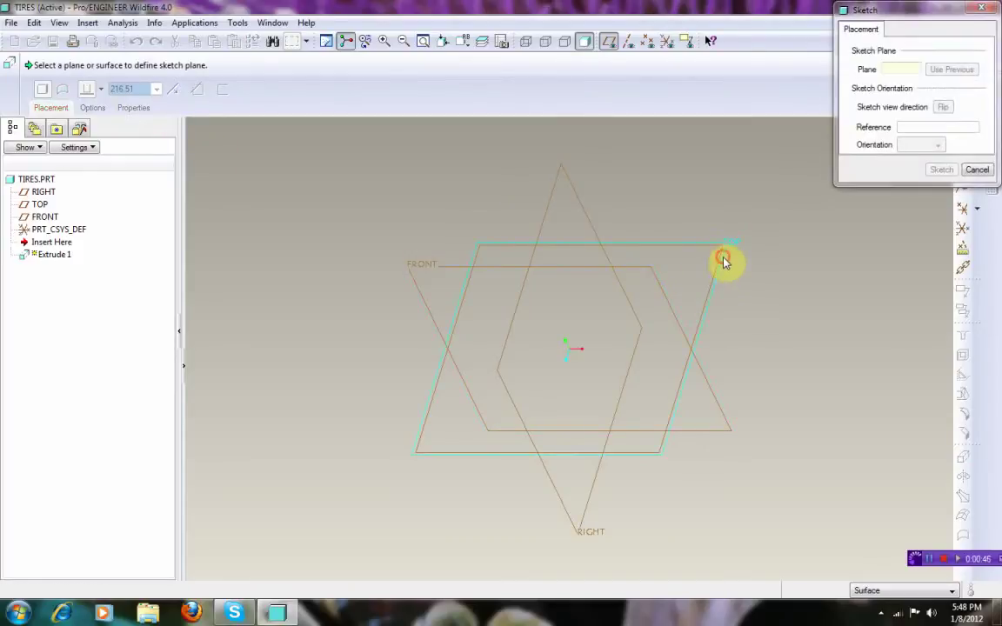
left_click(722, 262)
left_click(942, 169)
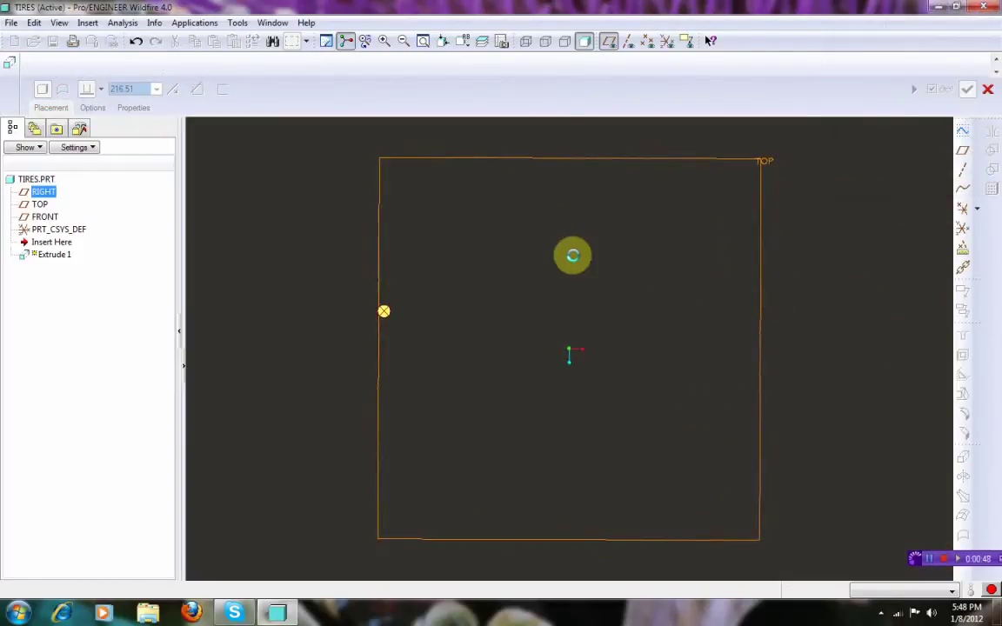
Step: Add horizontal and vertical centerlines through the sketch origin along the FRONT and RIGHT references
left_click(972, 154)
left_click(933, 152)
left_click(567, 352)
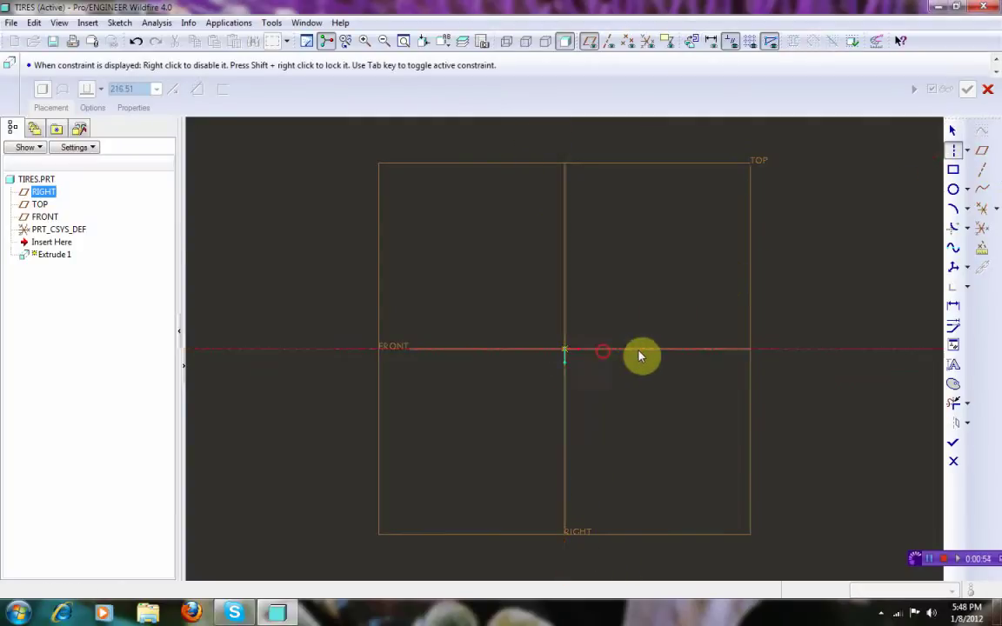
Step: Sketch an upright rectangle about 212.5 tall, symmetric about both centerlines
left_click(954, 168)
left_click(515, 272)
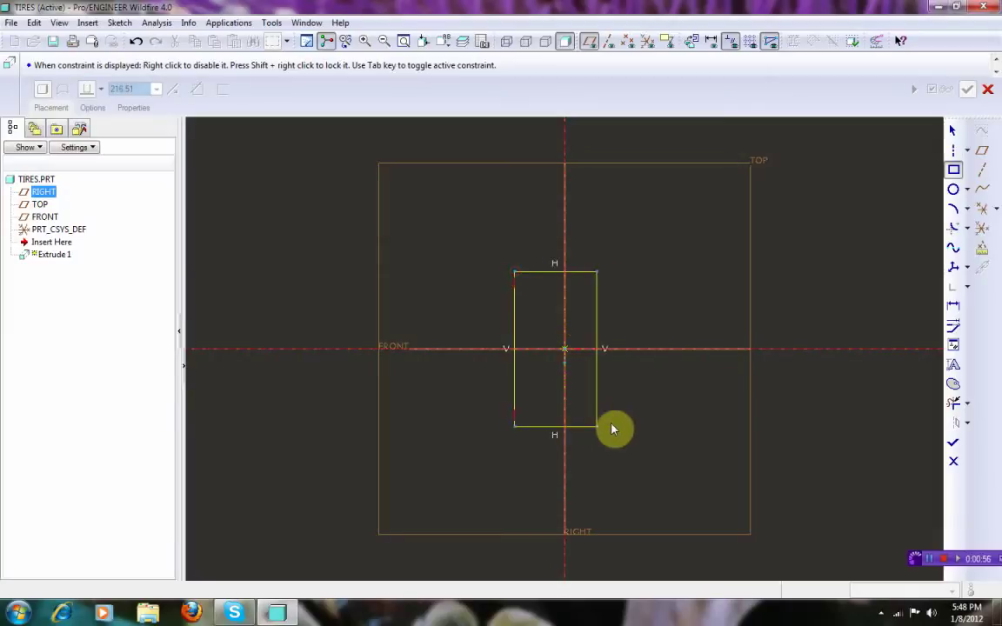
left_click(616, 427)
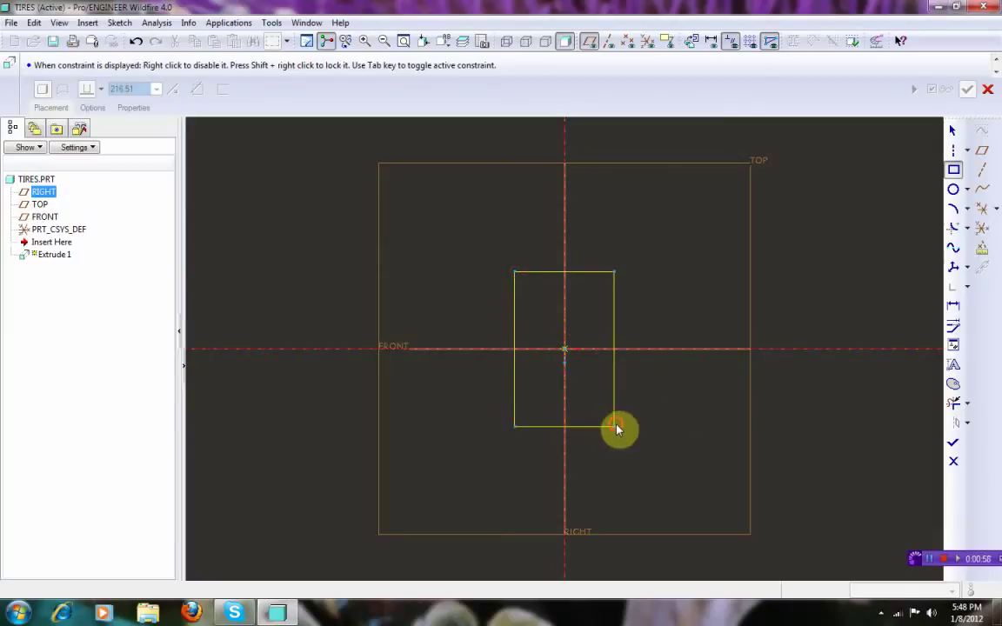
left_click(952, 130)
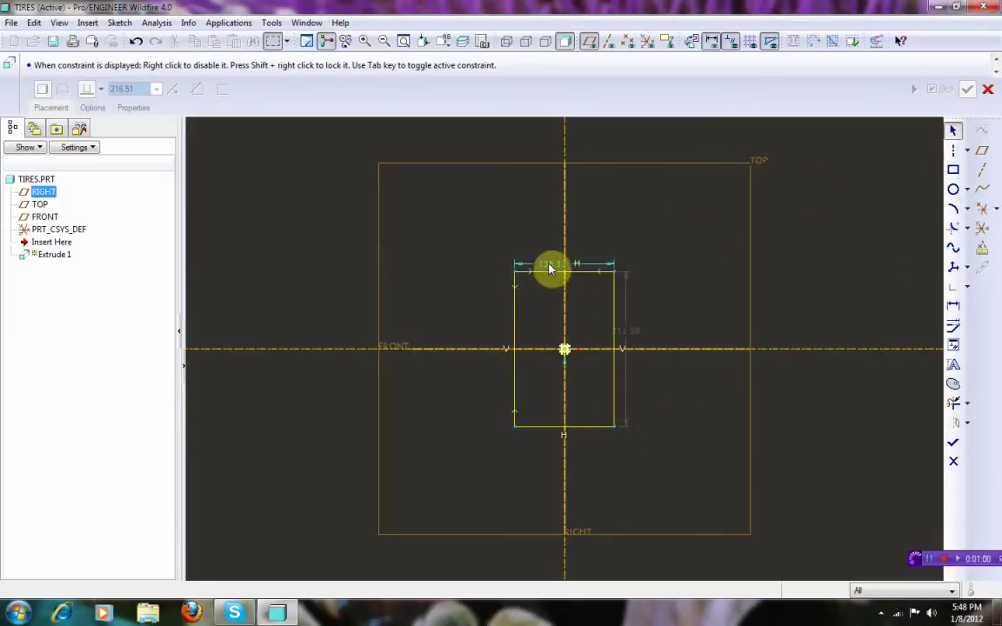
Step: Set the rectangle's width to 25 and its height to 100
double_click(550, 269)
type("25")
key("Return")
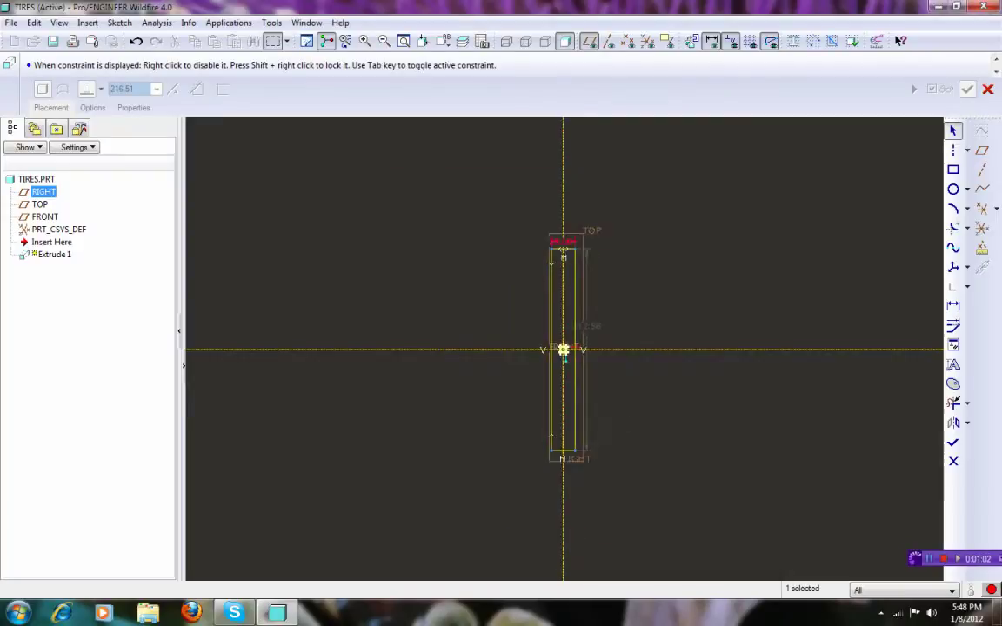
double_click(599, 313)
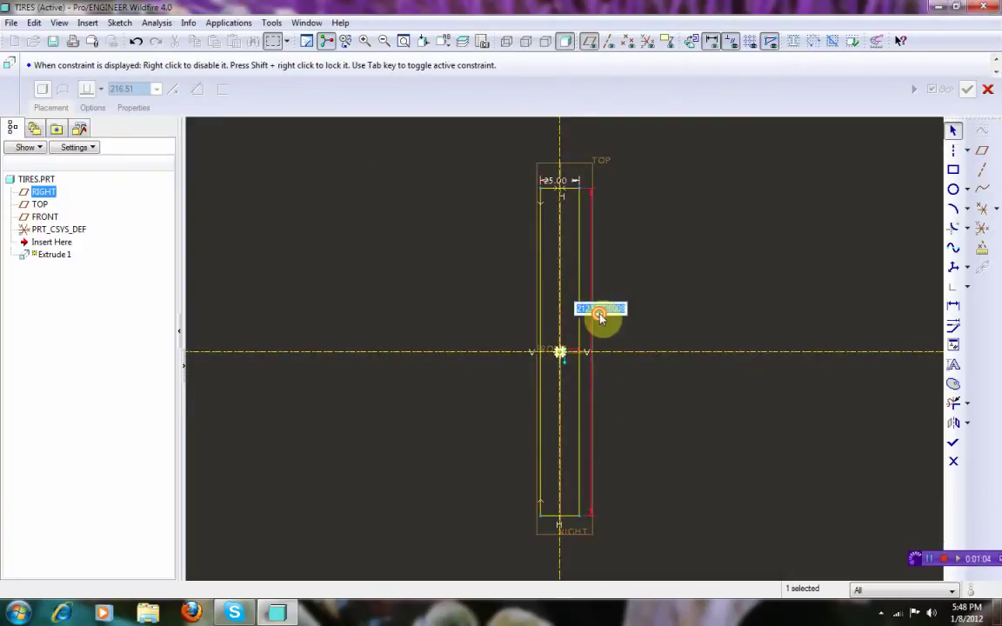
type("100")
key("Return")
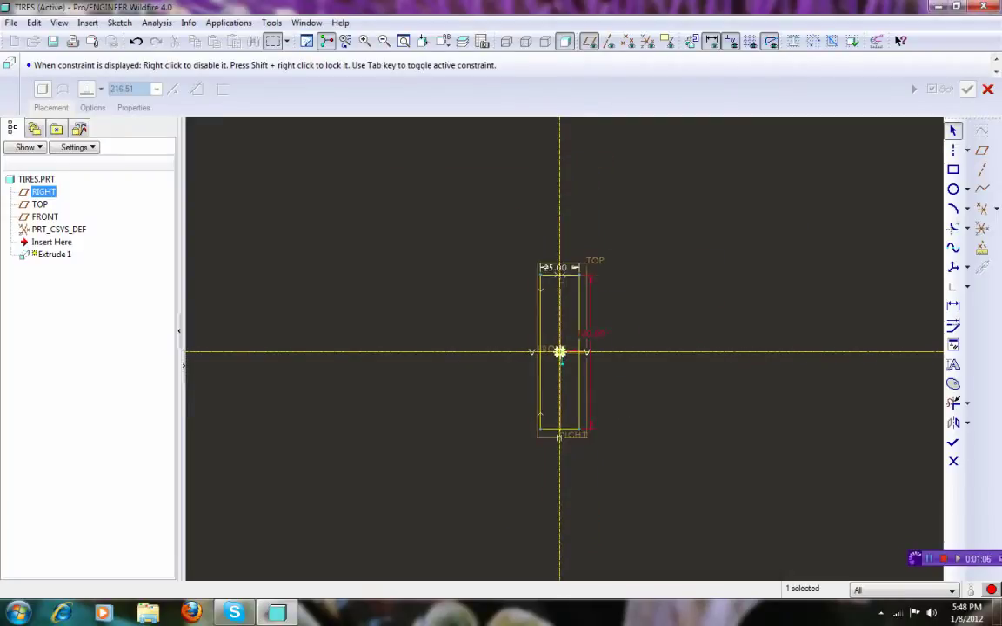
Step: Finish the sketch and extrude the rectangle to a depth of 2
left_click(952, 448)
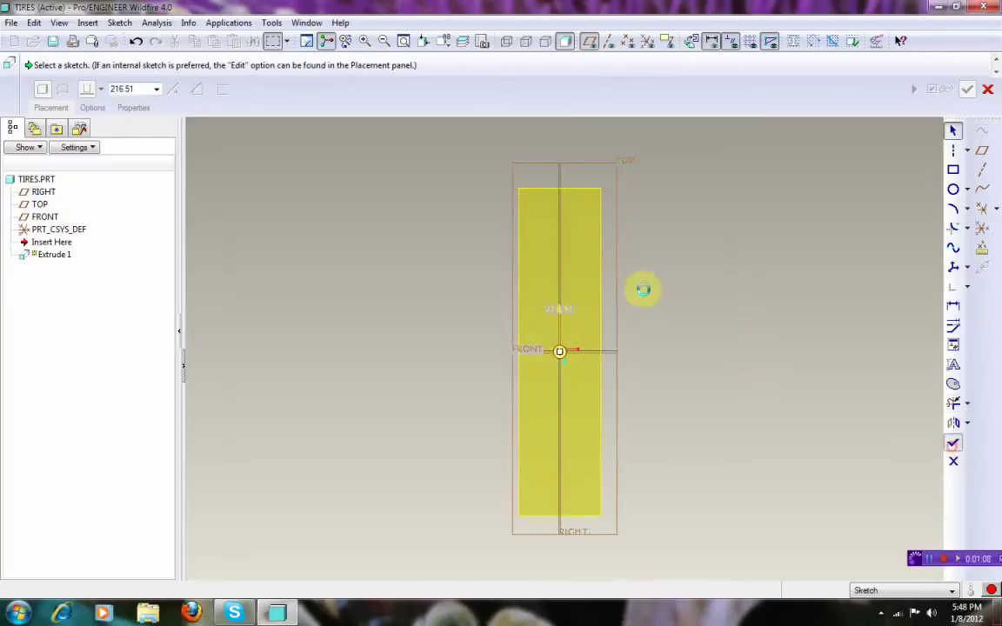
double_click(143, 90)
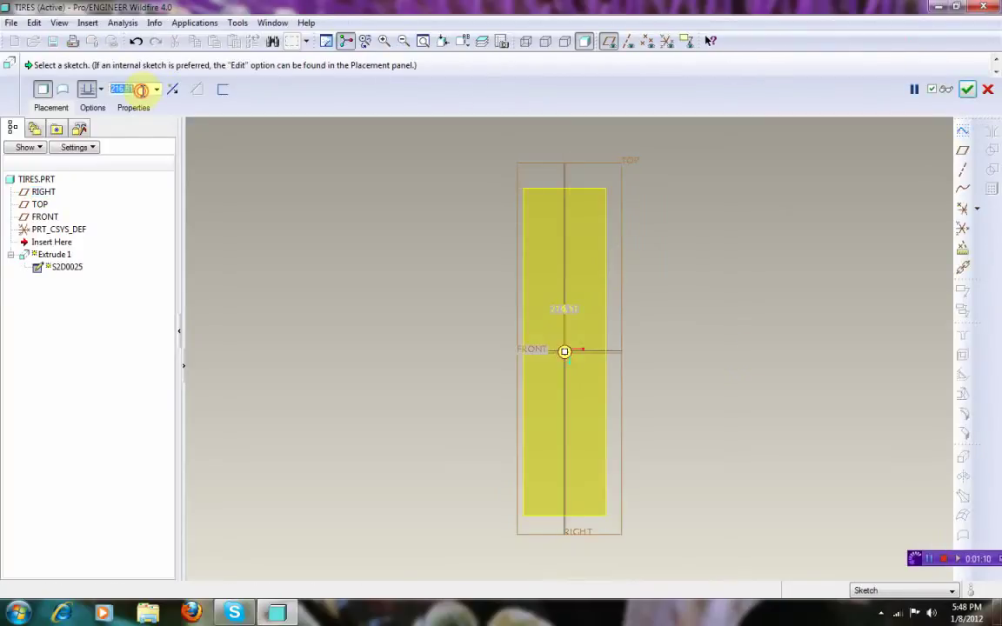
type("2")
key("Return")
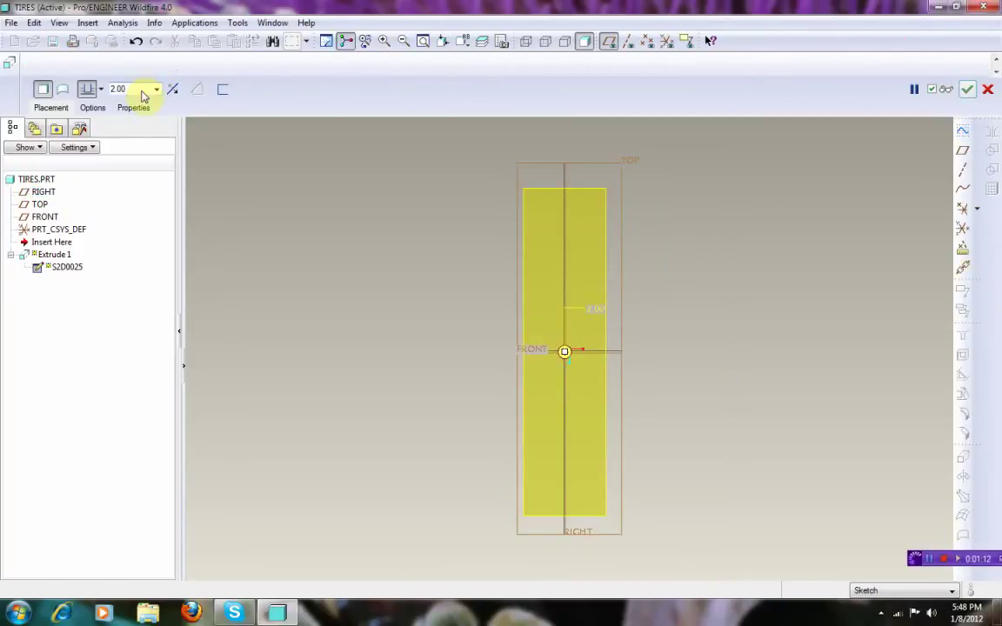
left_click(967, 88)
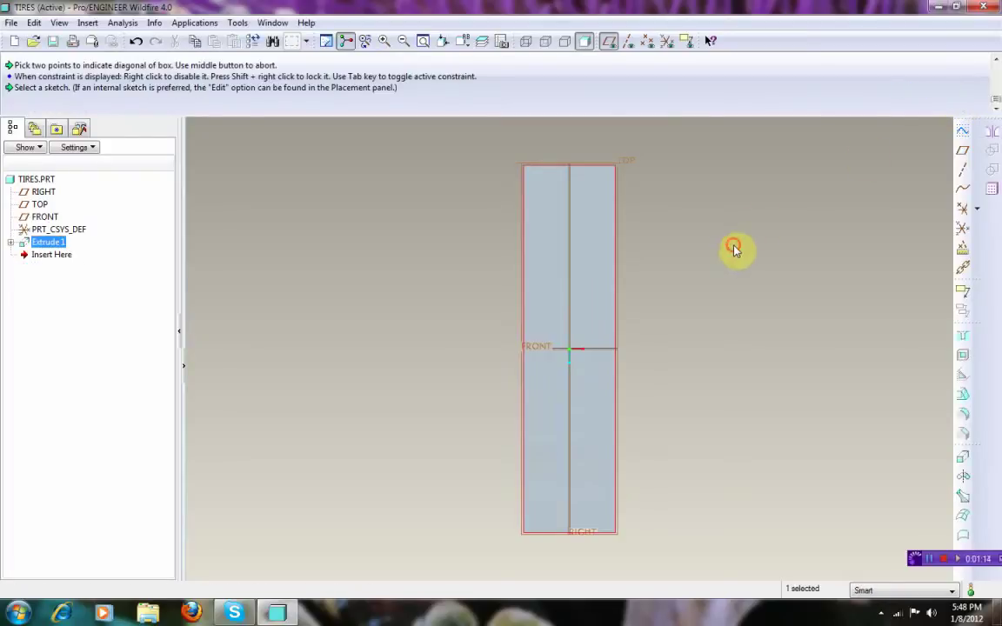
Step: Start a second Extrude with an internal sketch on the large flat face of the slab
scroll(665, 346, "down", 3)
mouse_move(763, 341)
middle_mouse_down()
mouse_move(733, 304)
mouse_move(722, 329)
mouse_move(810, 406)
middle_mouse_up()
left_click(963, 450)
left_click(52, 107)
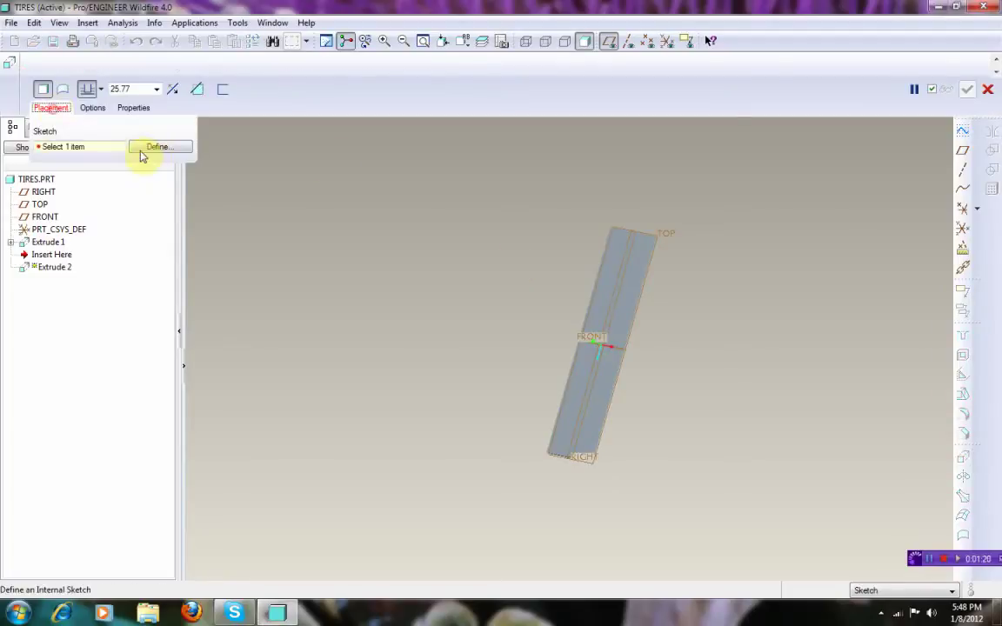
left_click(153, 148)
left_click(581, 380)
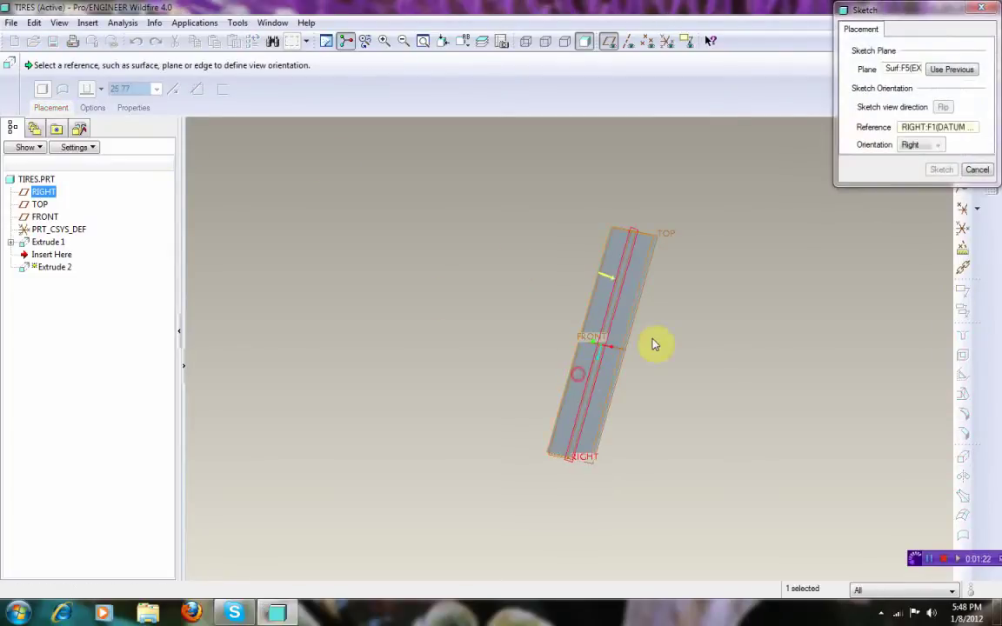
left_click(942, 169)
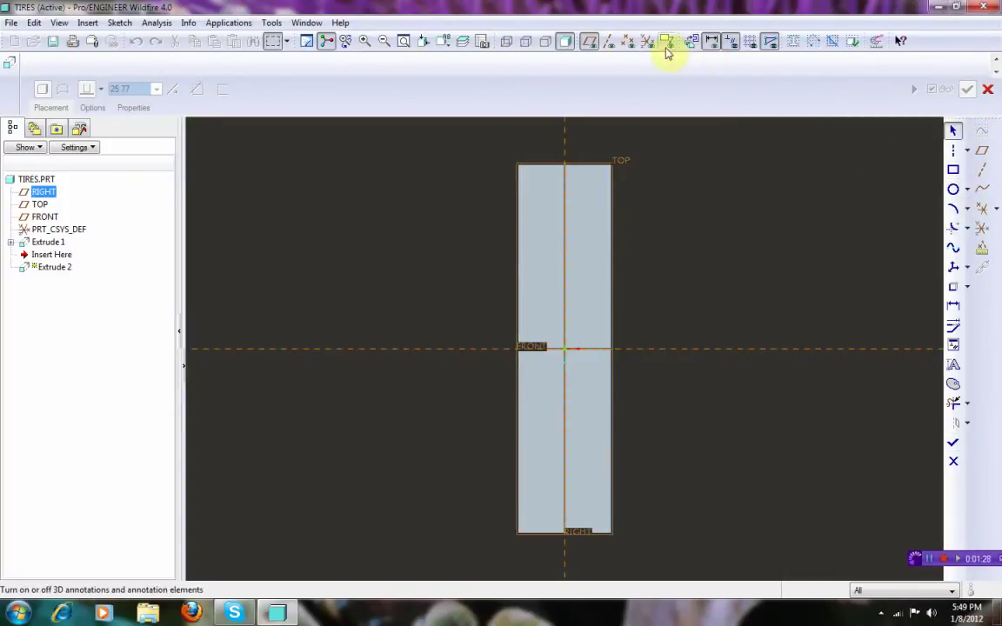
Step: Show the model with hidden lines and add the slab's left, bottom and right edges as sketch references
left_click(526, 41)
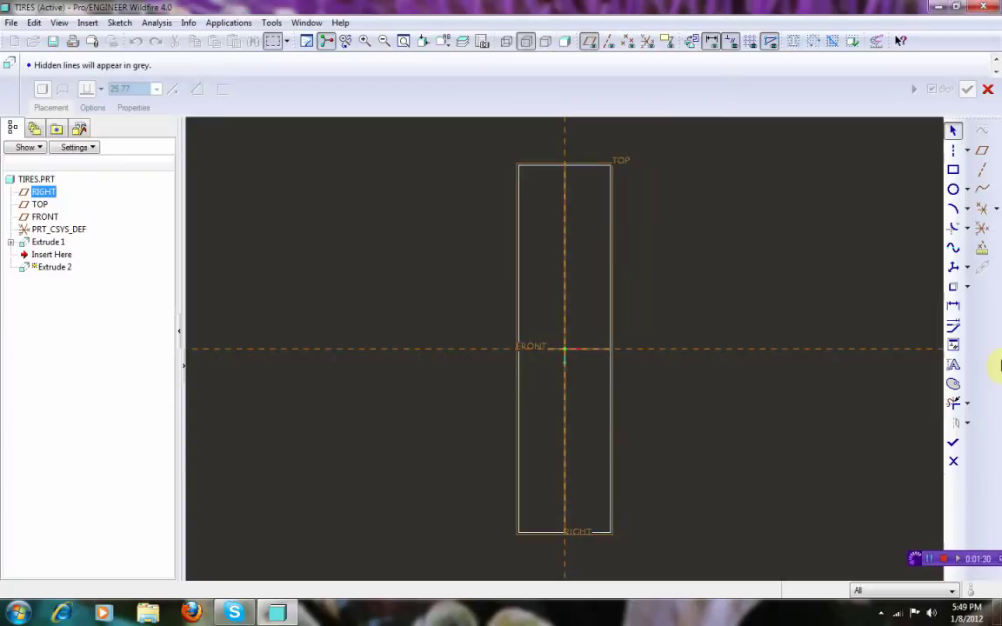
left_click(119, 22)
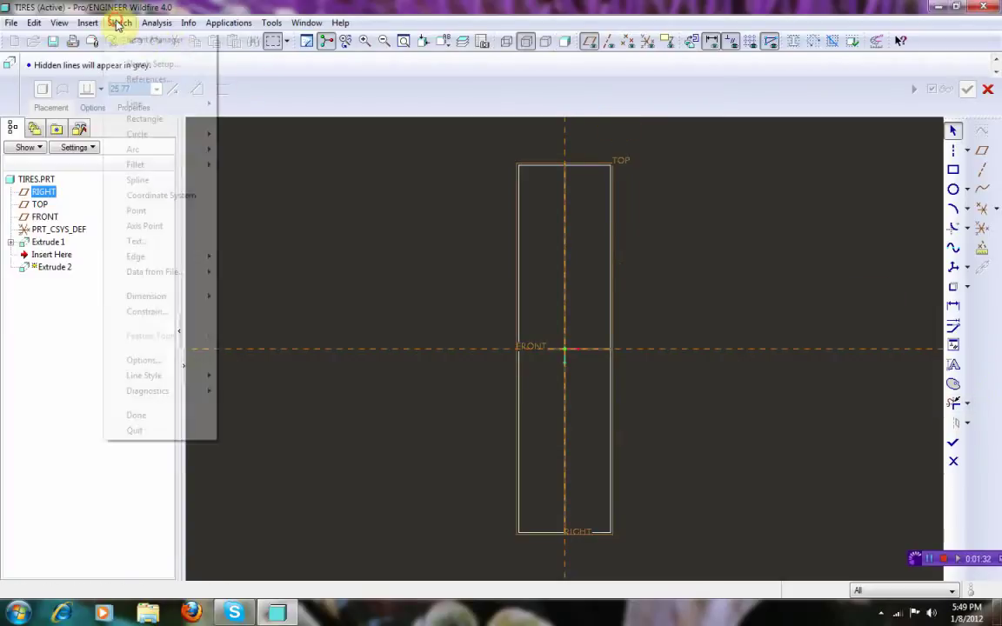
left_click(152, 79)
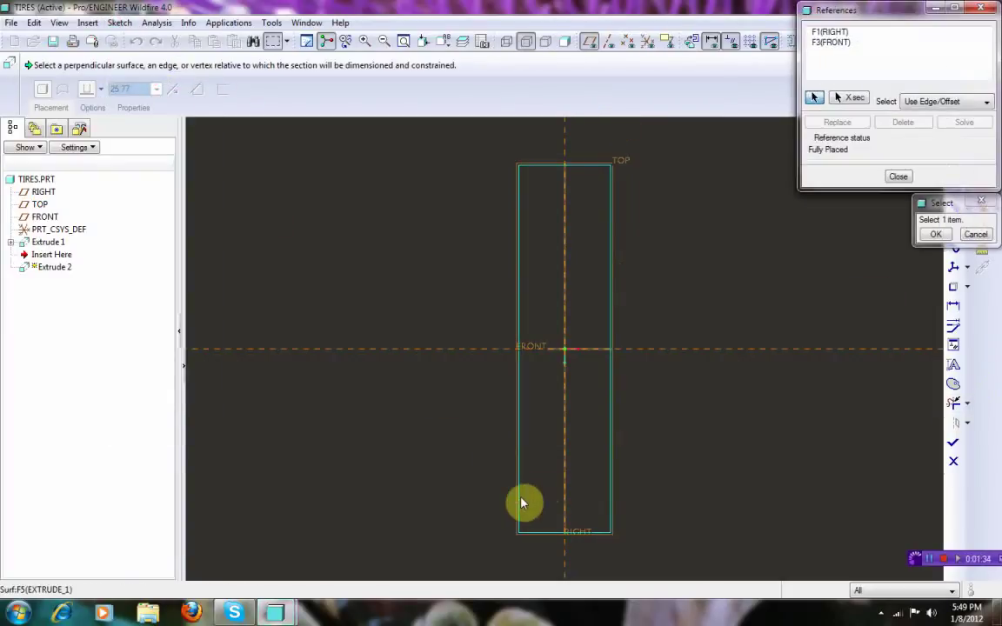
left_click(522, 502)
left_click(537, 532)
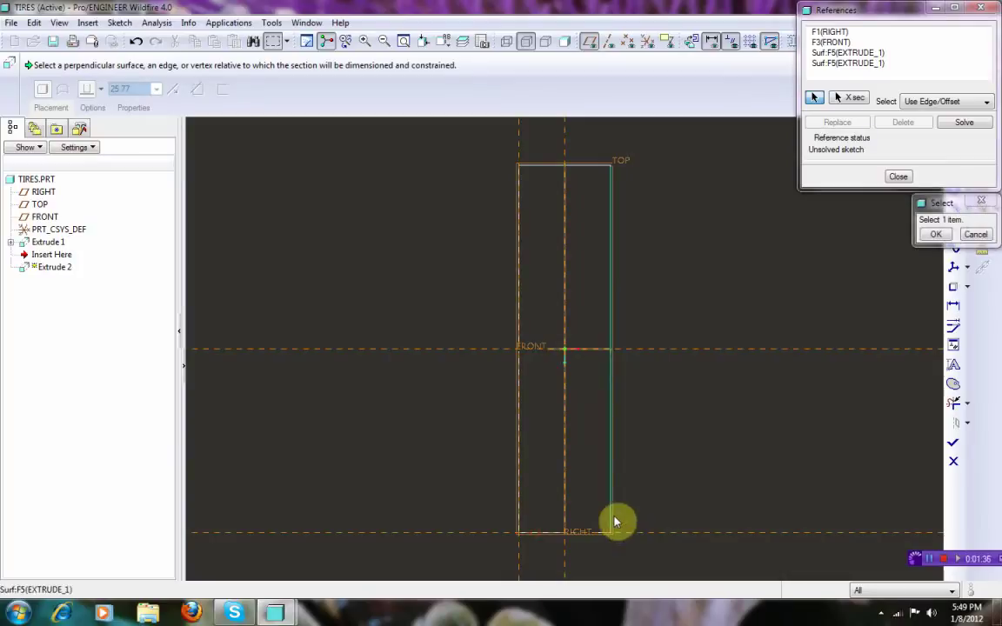
left_click(964, 121)
left_click(898, 176)
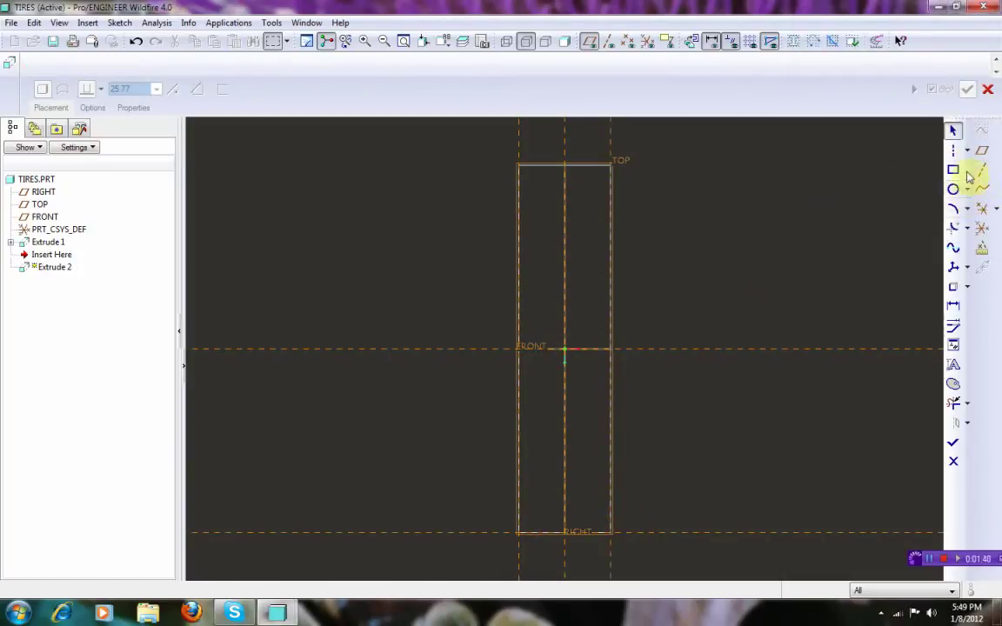
Step: Sketch a slanted parallelogram about 7.4 wide with vertical sides about 5.5 long, near the slab's lower end between its left edge and the centre reference
left_click(967, 151)
left_click(884, 155)
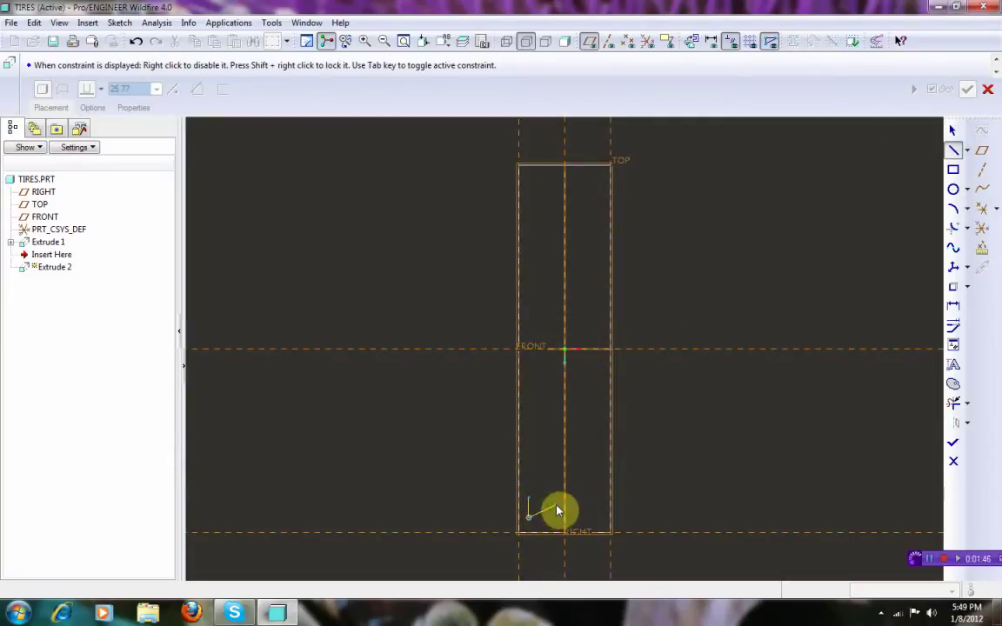
left_click(558, 485)
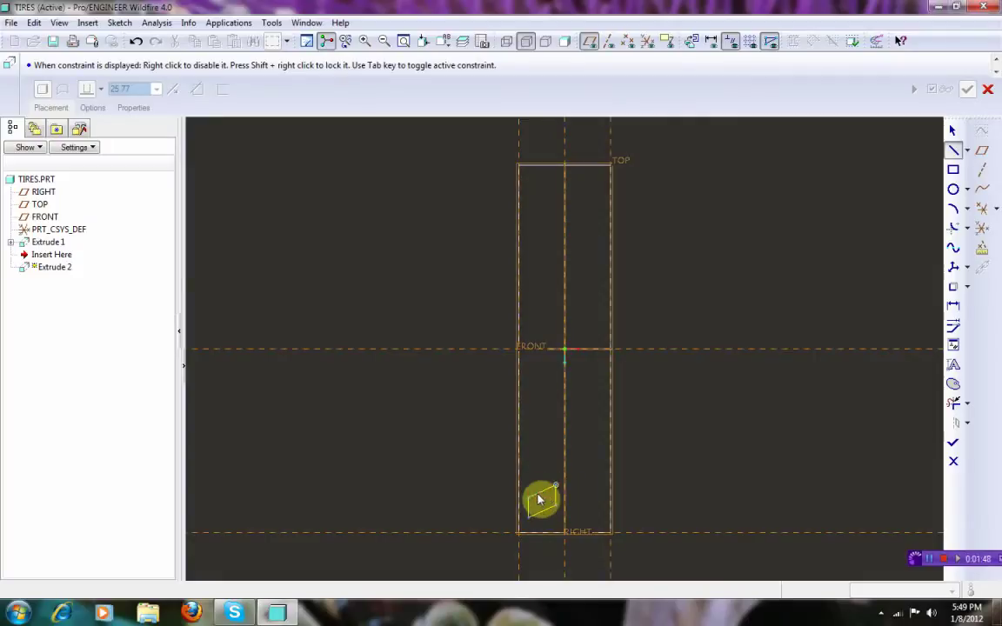
middle_click(470, 490)
left_click(952, 131)
scroll(600, 408, "up", 6)
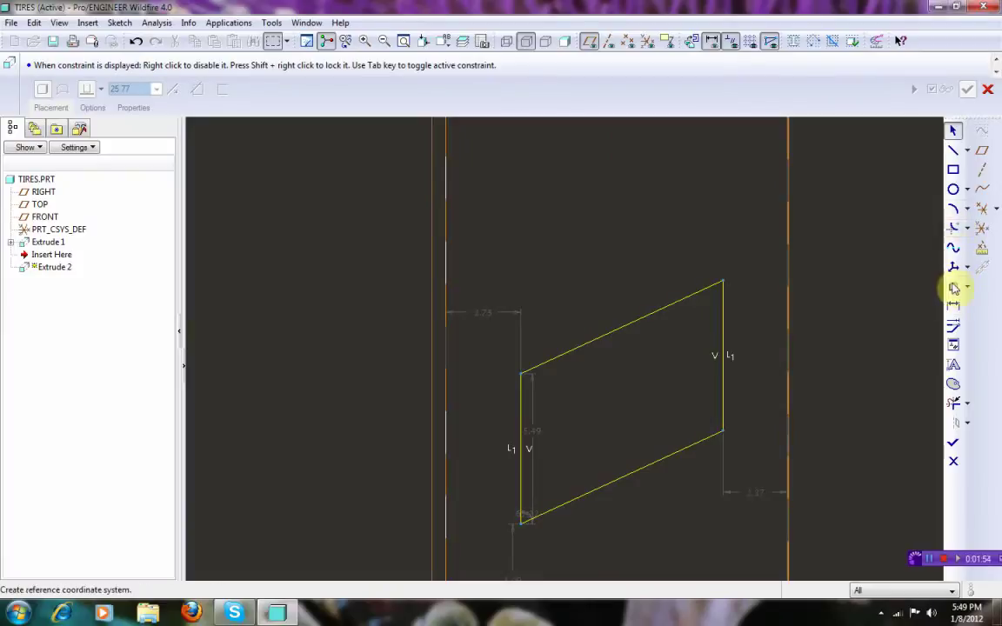
Step: Dimension the angle between the parallelogram's left vertical side and its upper slanted line
left_click(953, 309)
left_click(521, 422)
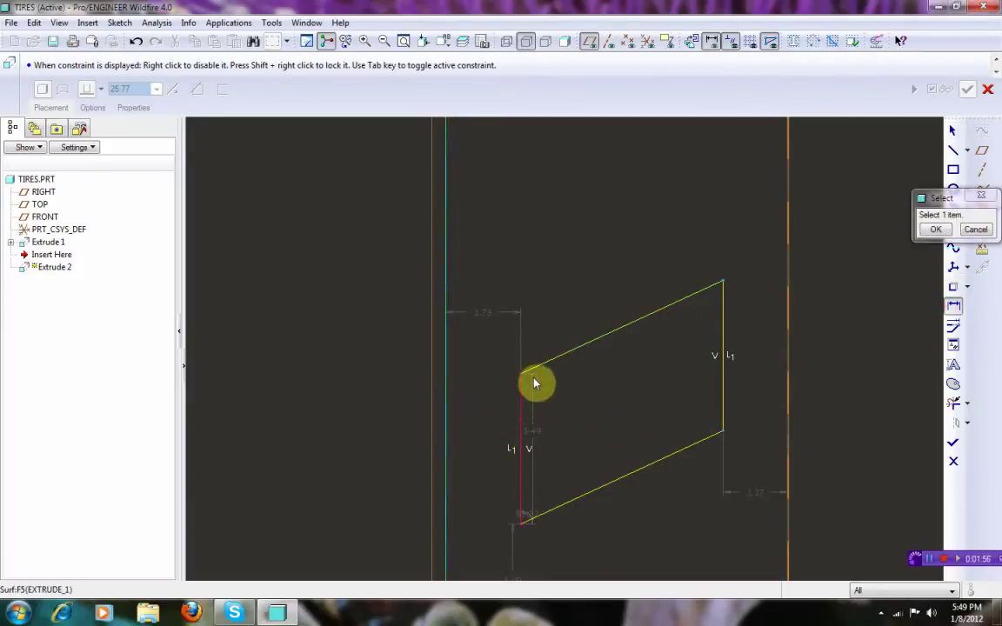
left_click(540, 369)
middle_click(552, 409)
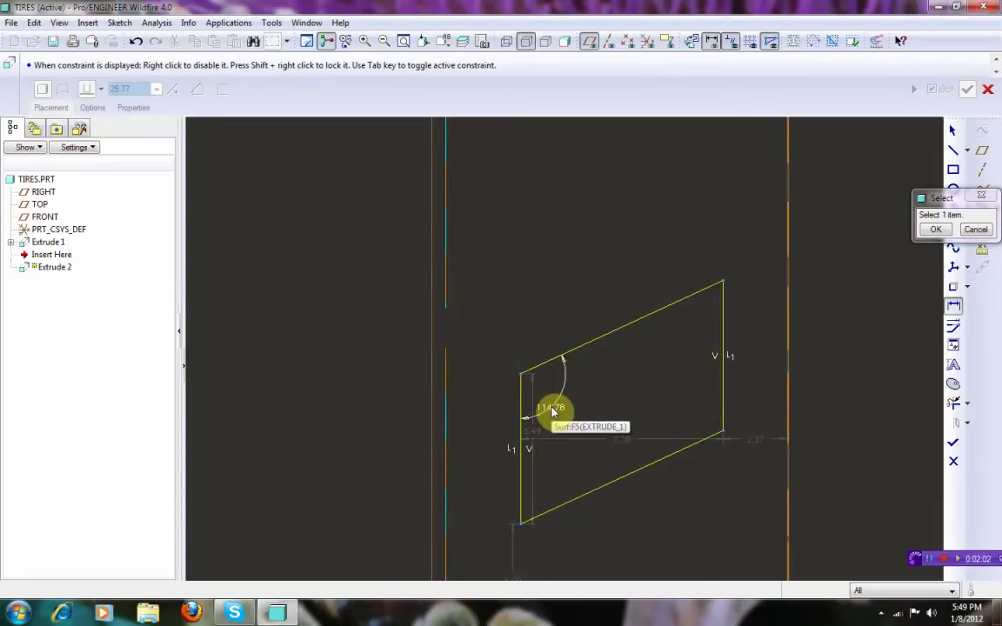
left_click(936, 229)
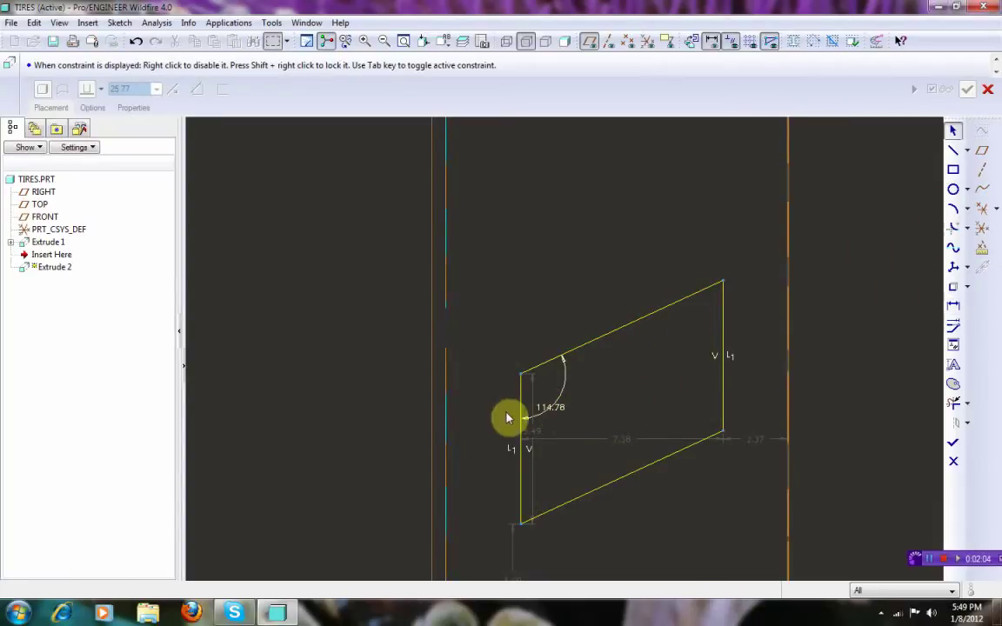
Step: Set the angle between the parallelogram's left side and upper slanted line to 120 degrees
double_click(548, 408)
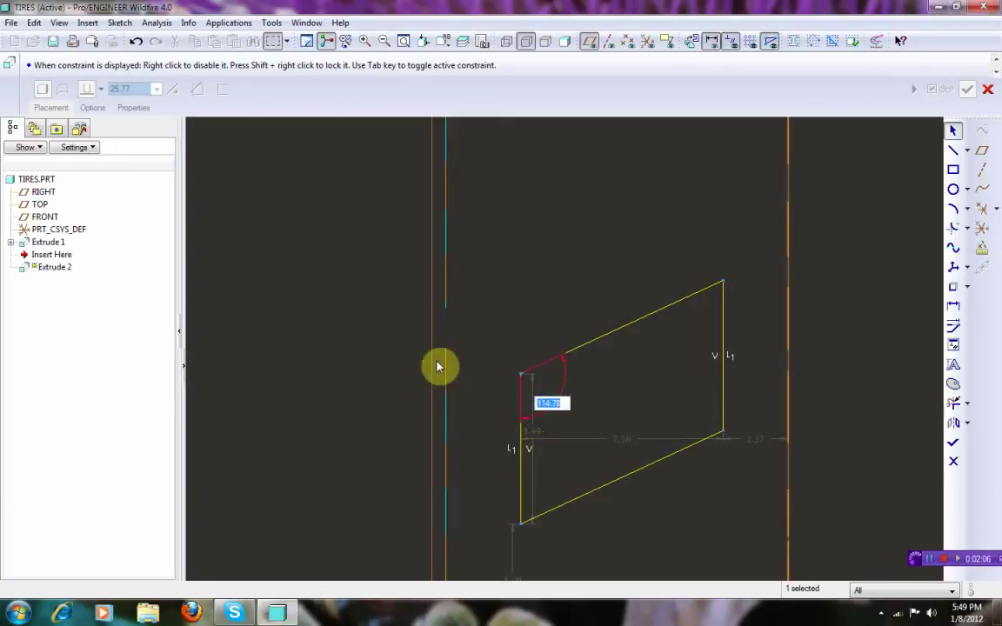
left_click(934, 562)
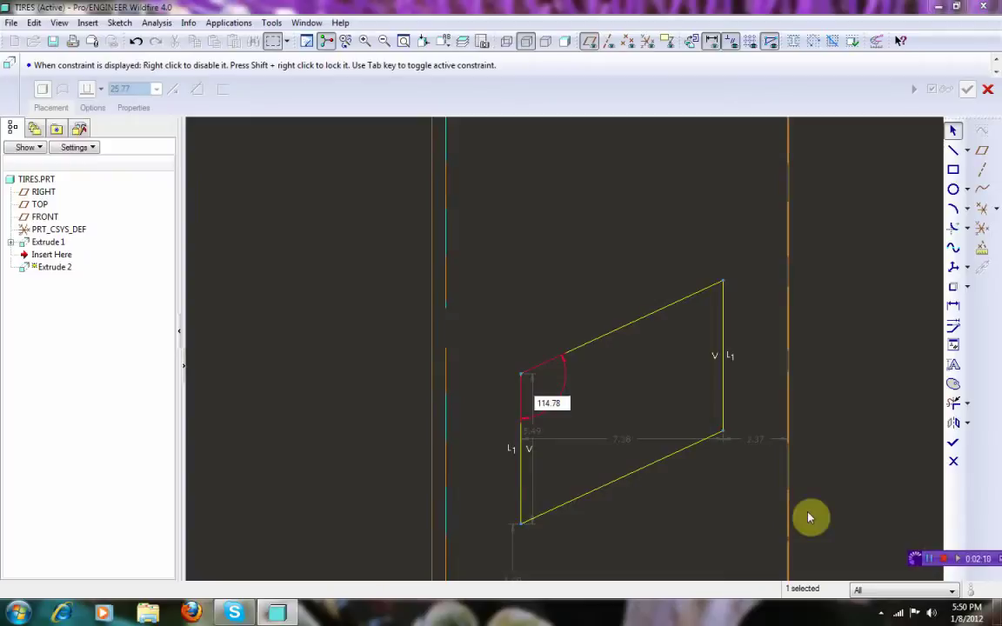
left_click(552, 402)
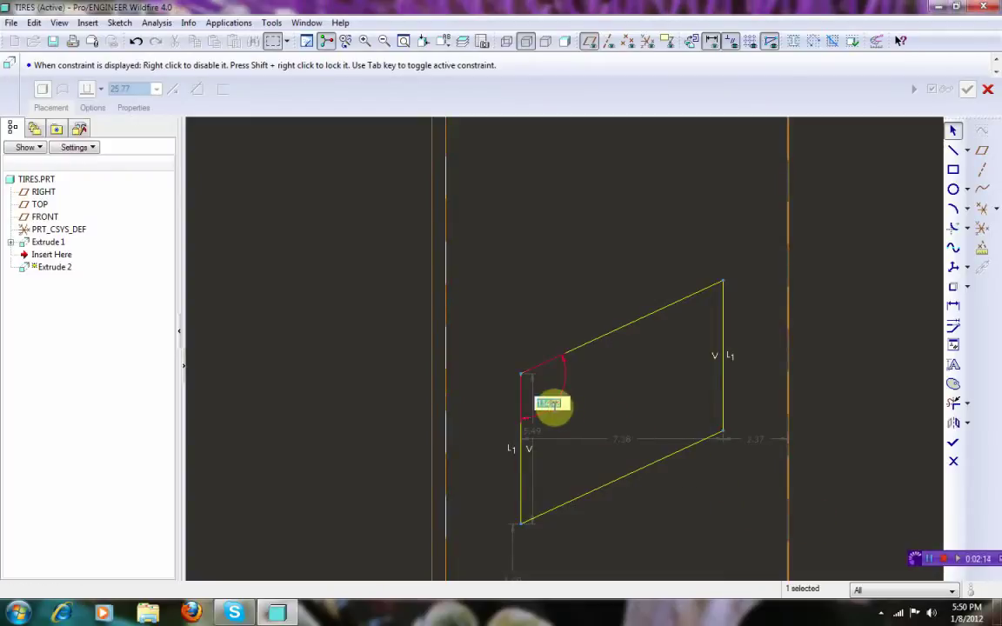
type("120")
key("Return")
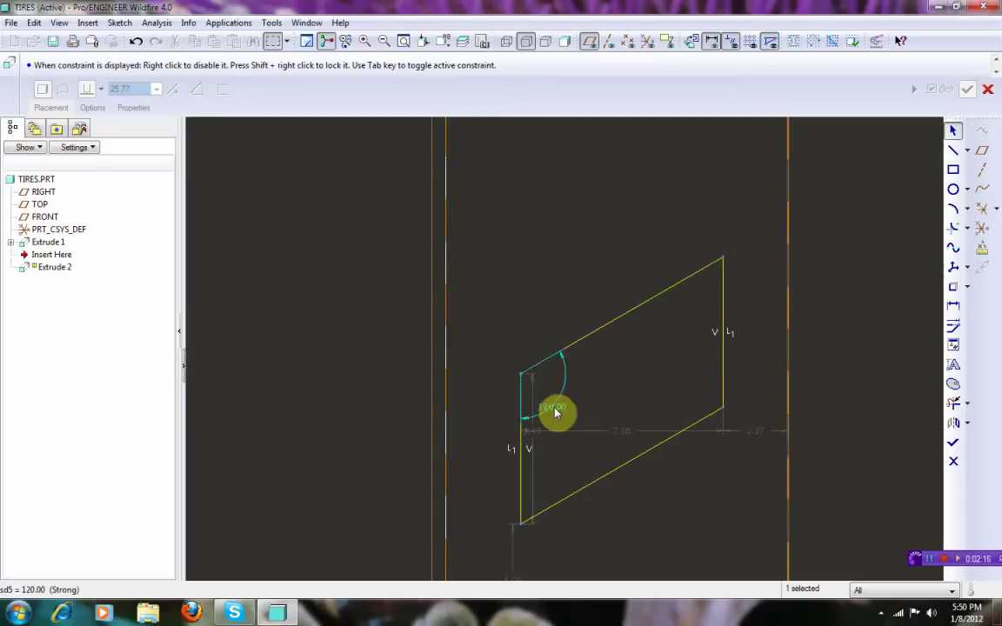
Step: Set the gap between the parallelogram's right vertical side and the centre reference to 1.00
double_click(758, 432)
type("1")
key("Return")
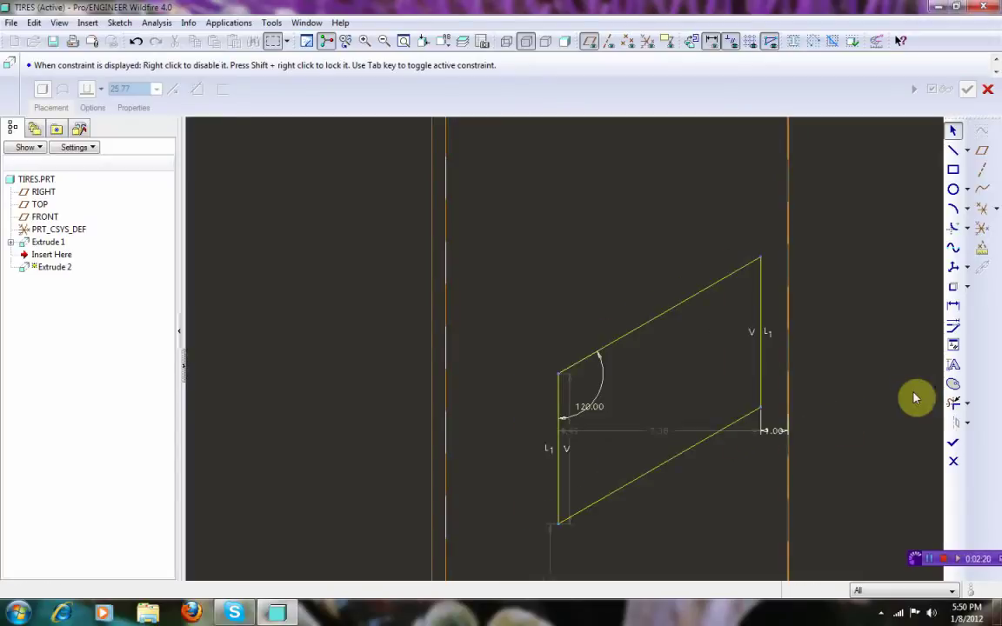
Step: Reduce the gap between the parallelogram's right vertical side and the centre reference to 0.50
double_click(776, 435)
type("5")
key("Return")
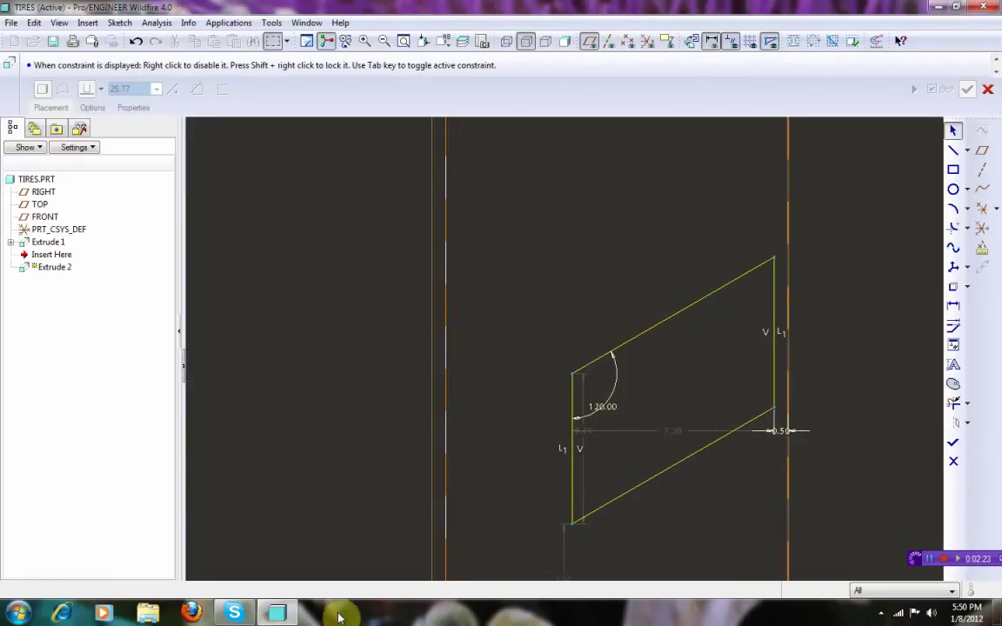
Step: Set the height of the parallelogram's lower-left corner above the slab's bottom edge to 0.10
scroll(533, 364, "down", 3)
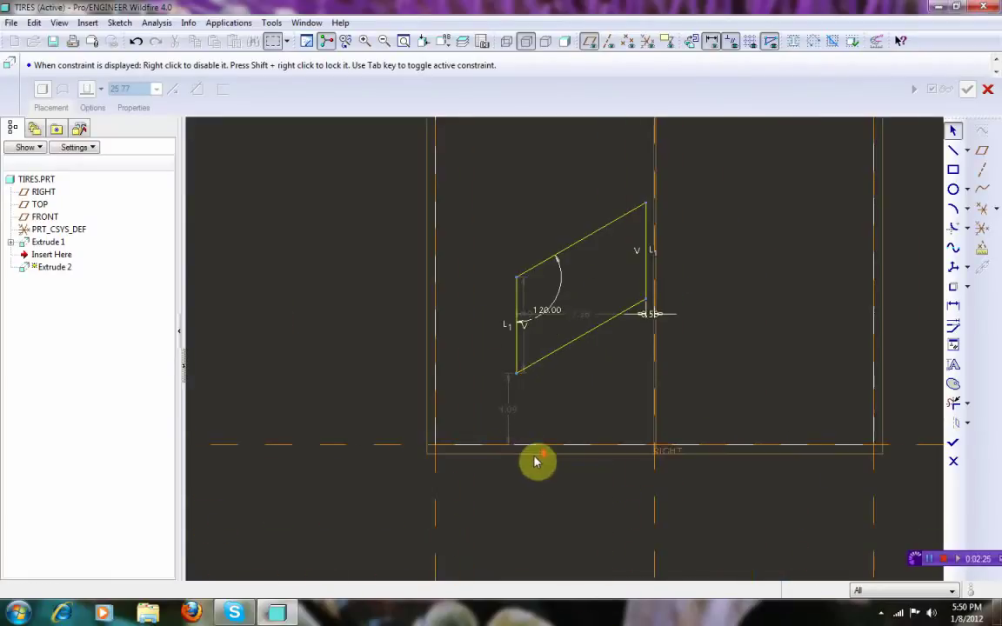
double_click(511, 409)
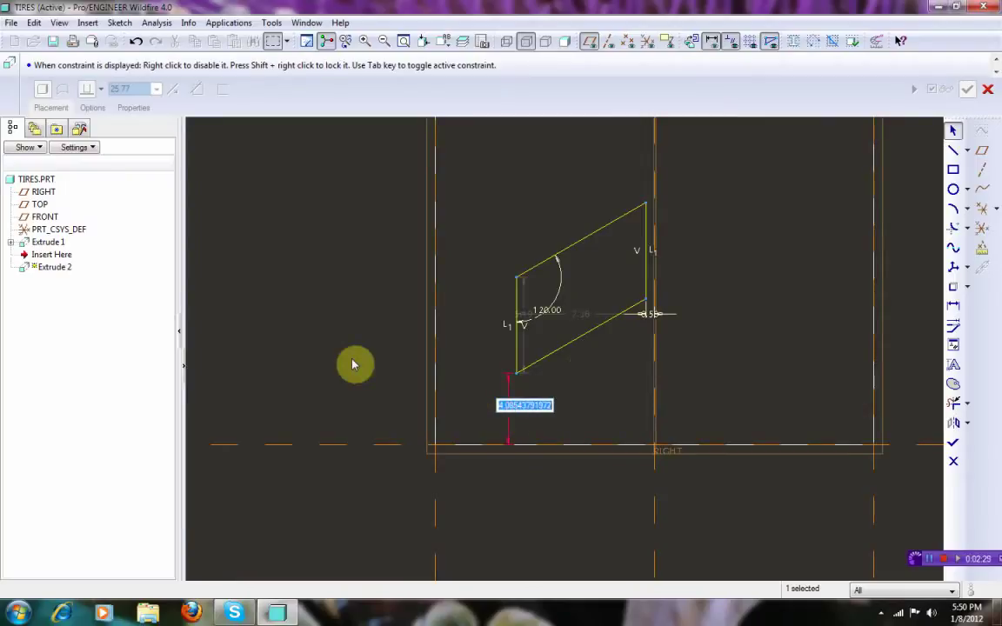
key("BackSpace")
key("Return")
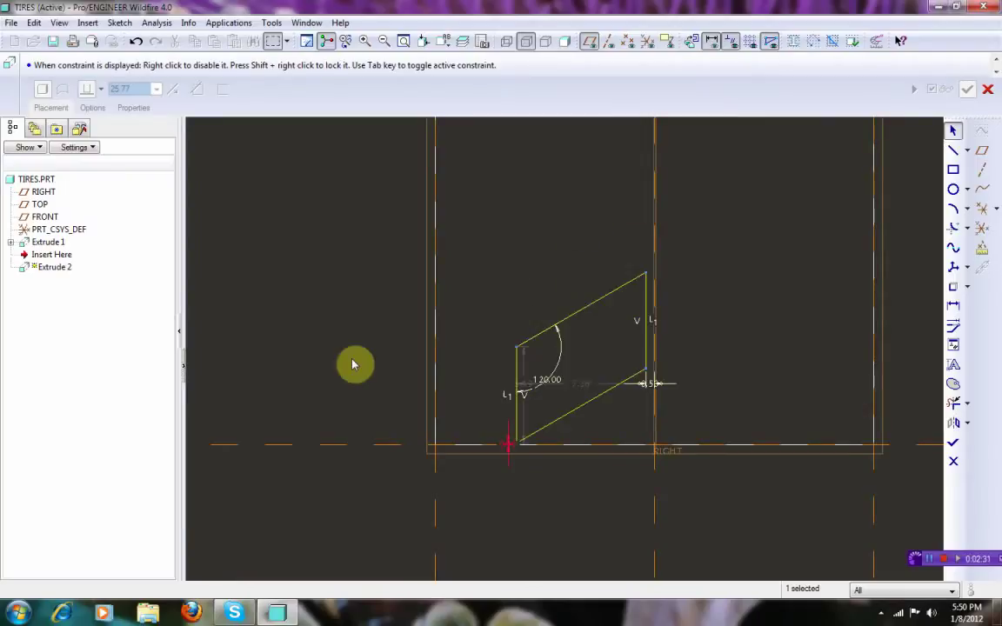
scroll(543, 417, "up", 5)
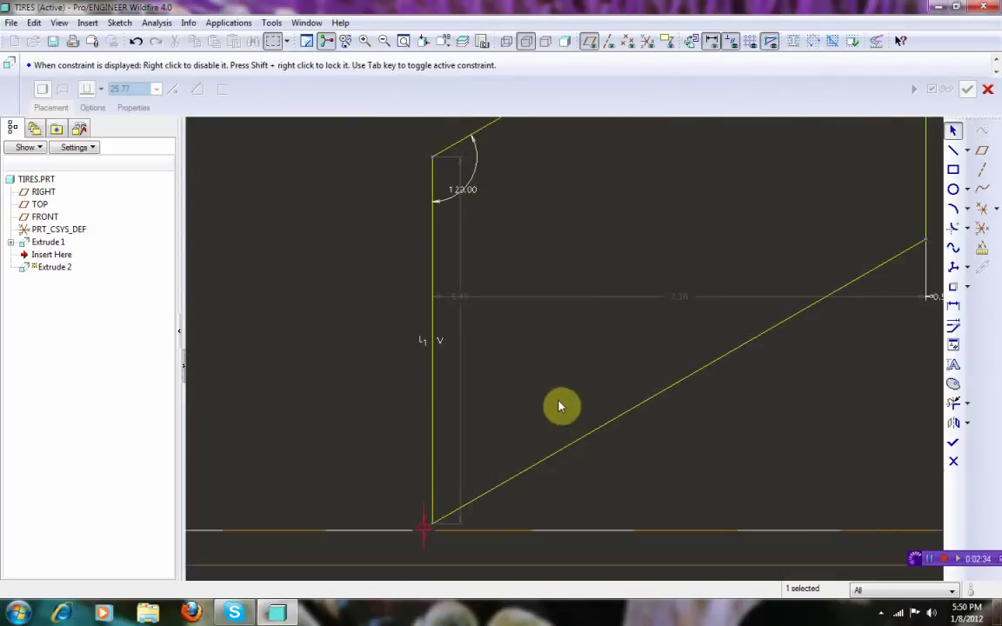
scroll(349, 399, "down", 3)
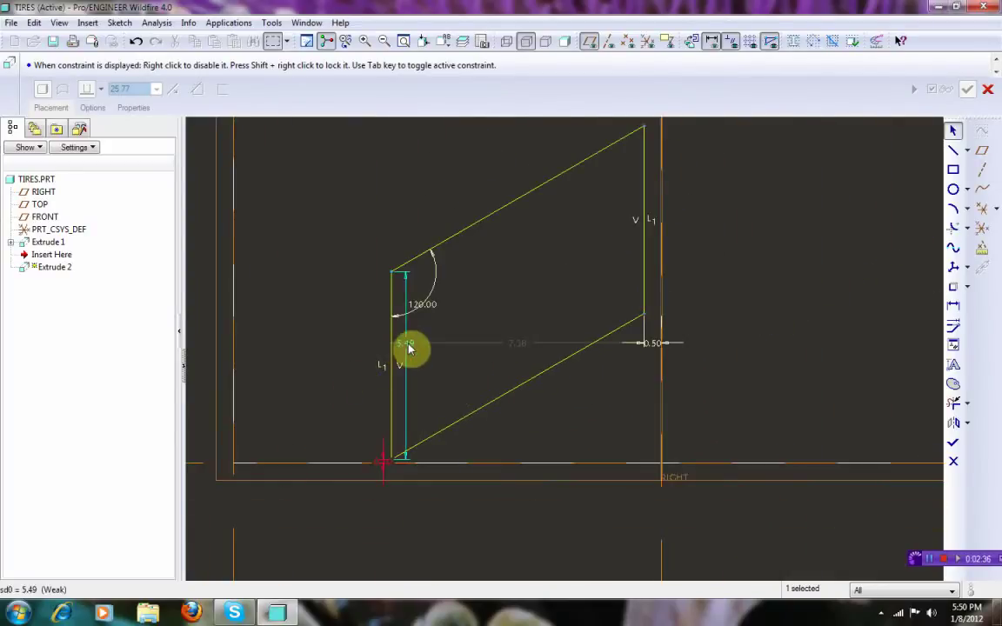
Step: Set the length of the parallelogram's left vertical side to 2 and its overall width to 9
left_click(392, 348)
middle_click(374, 343)
type("2")
key("Return")
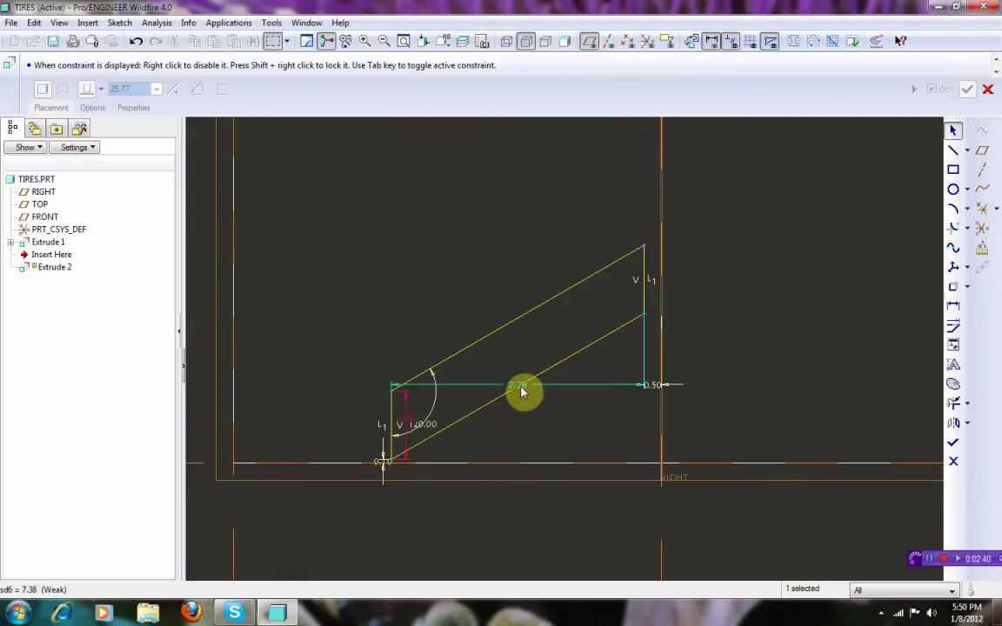
double_click(522, 392)
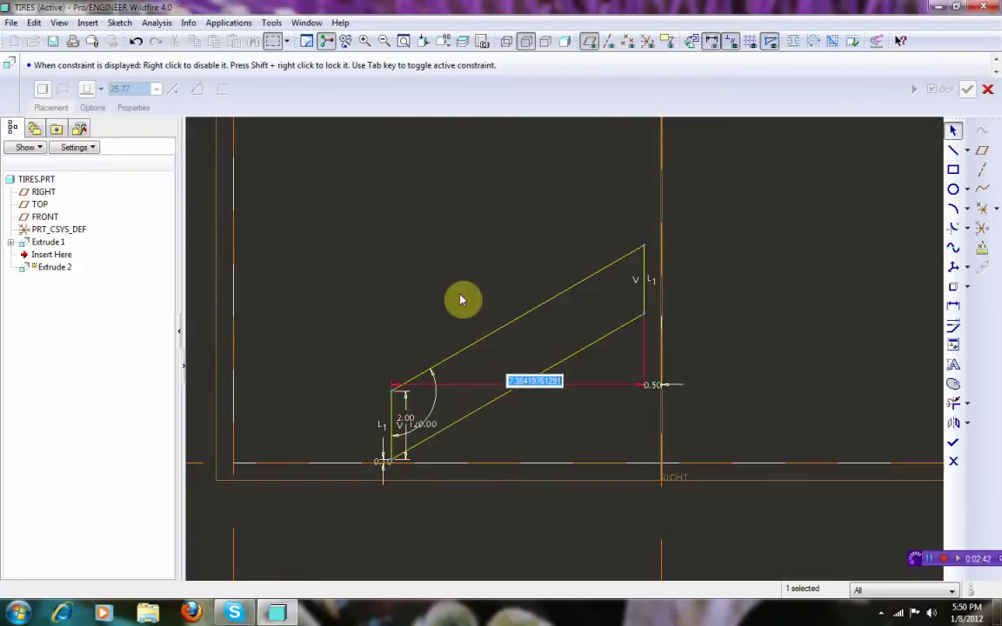
type("9")
key("Return")
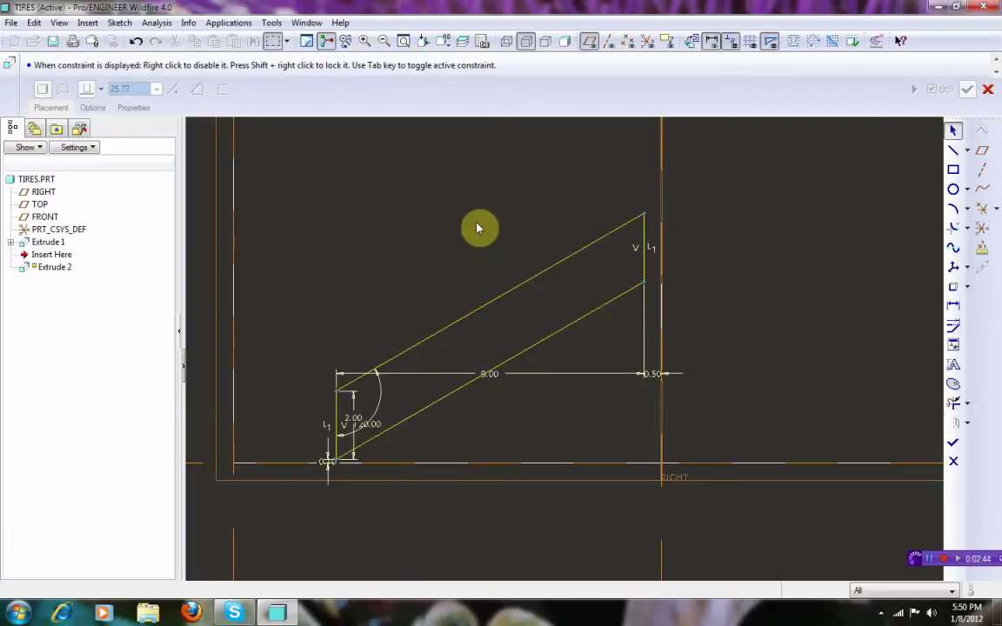
Step: Round all four corners of the parallelogram with circular fillets
scroll(485, 250, "down", 1)
scroll(472, 381, "up", 2)
scroll(472, 381, "down", 1)
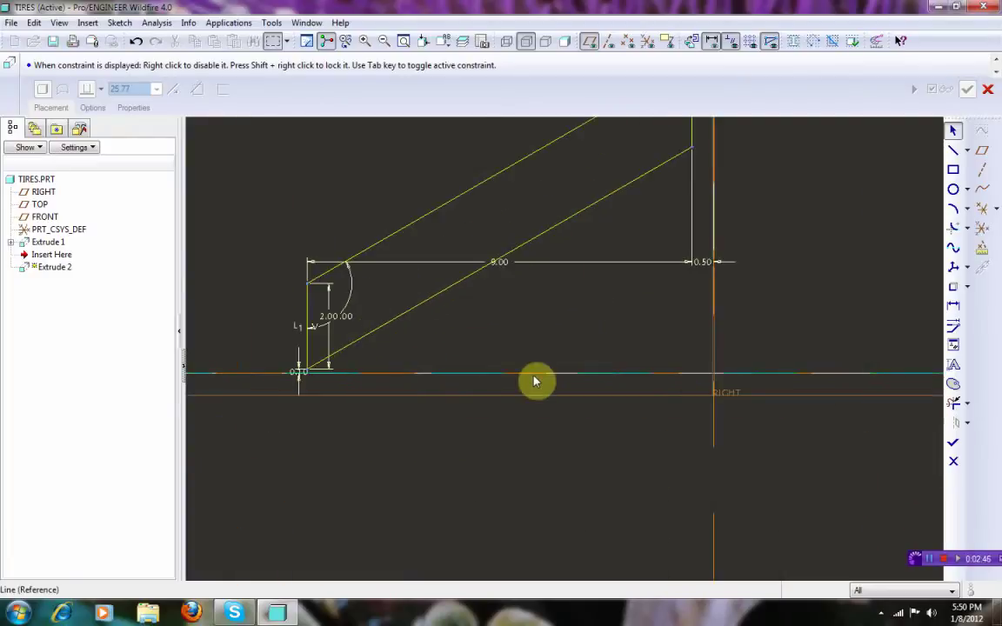
left_click(955, 237)
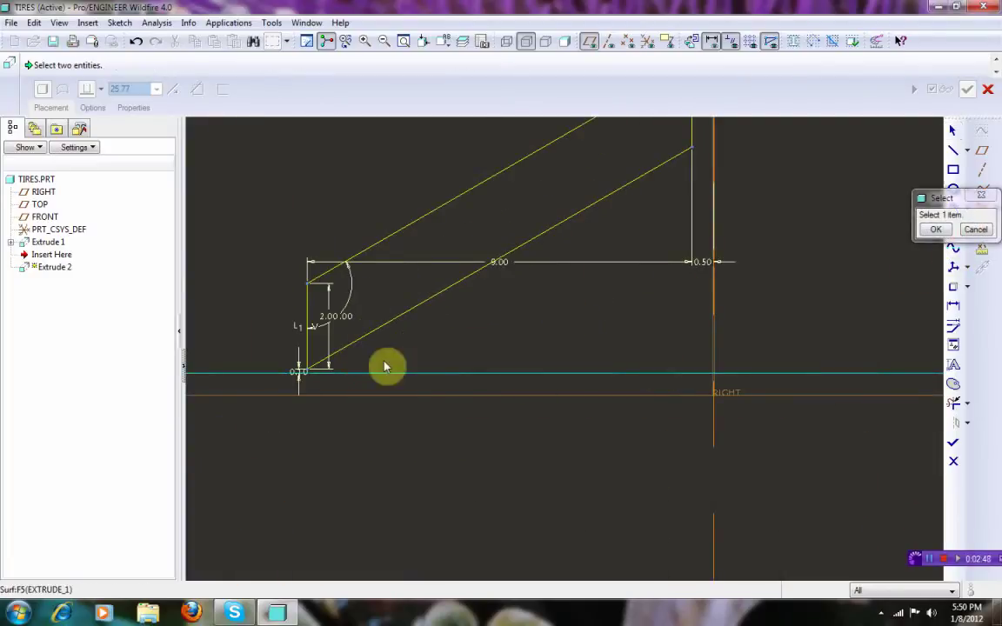
left_click(320, 355)
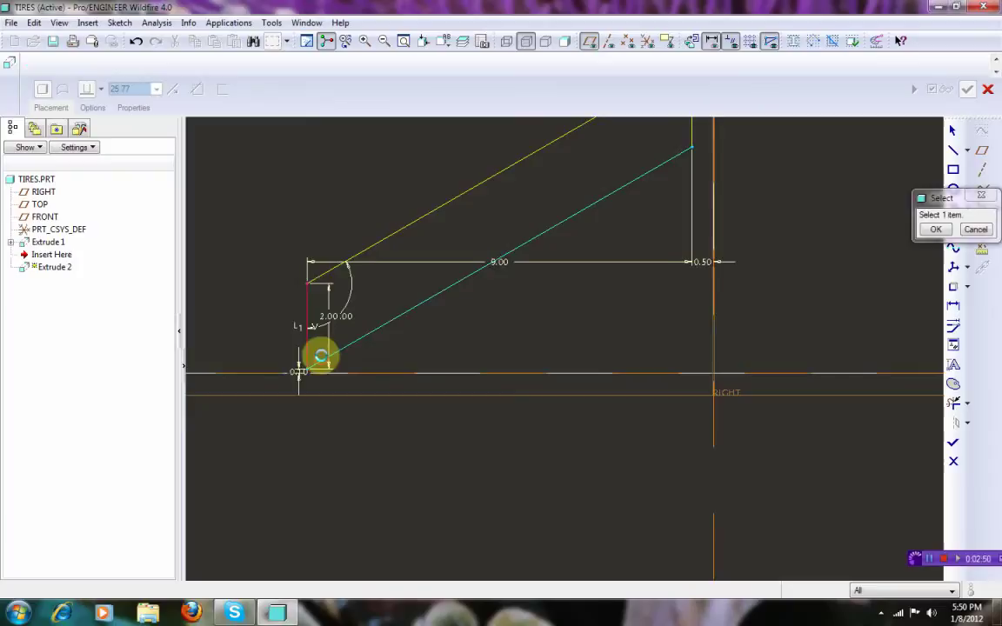
left_click(320, 279)
scroll(342, 387, "up", 2)
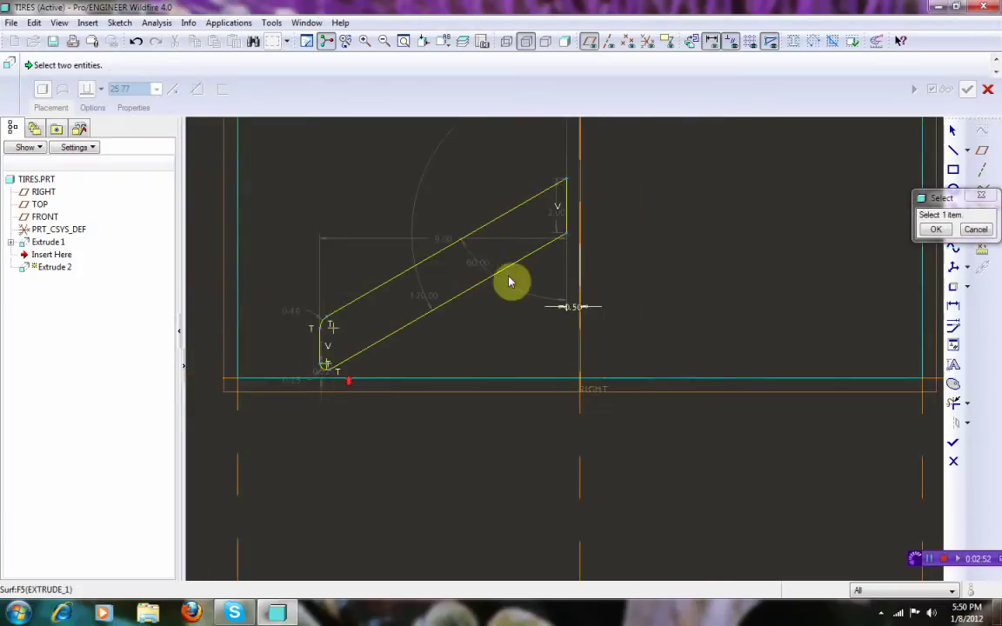
left_click(548, 195)
left_click(562, 210)
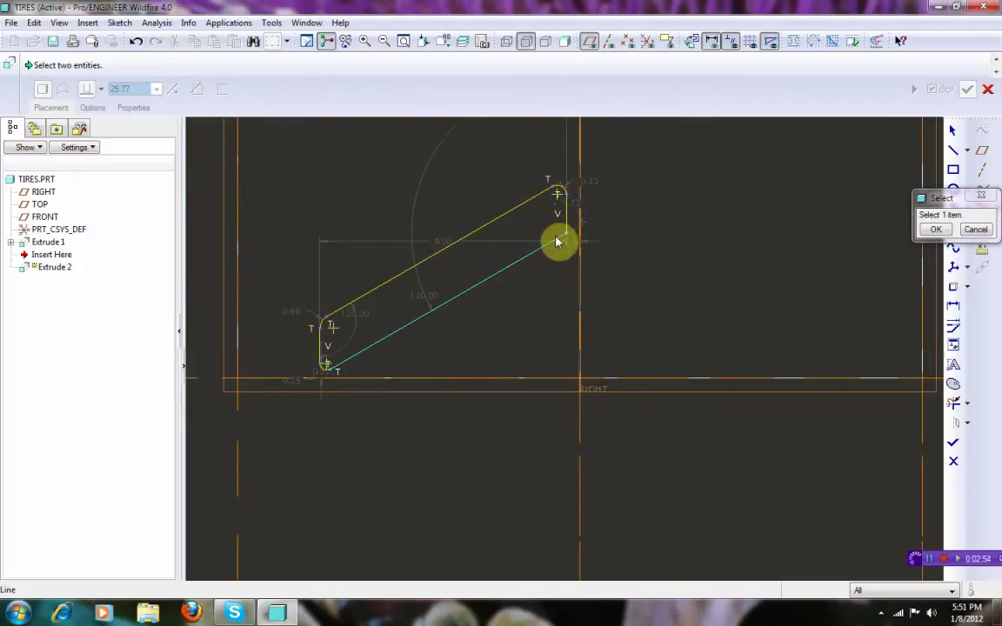
left_click(563, 235)
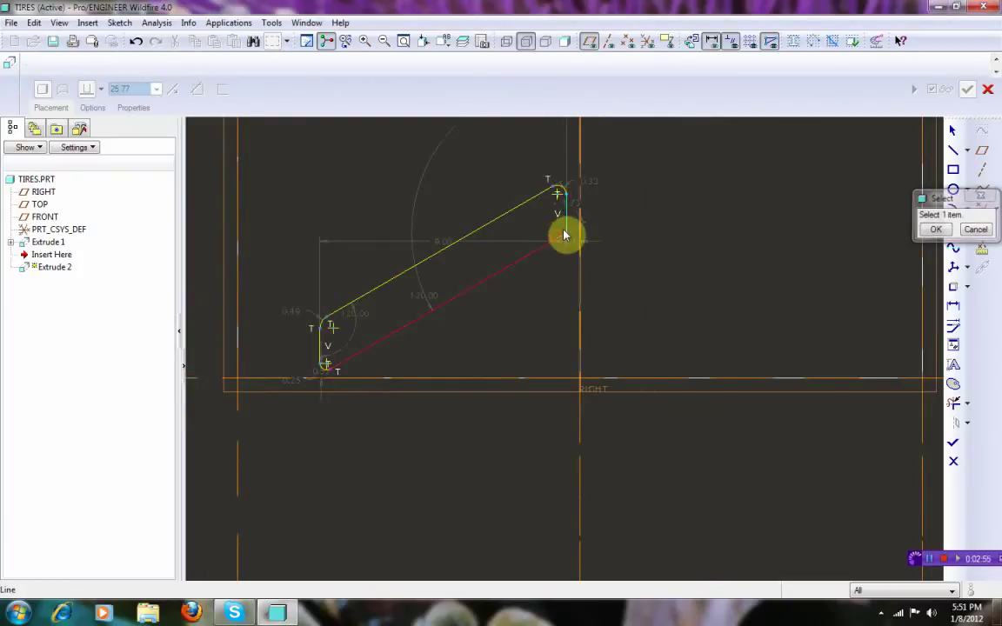
left_click(932, 229)
Step: Set the fillet radii at the parallelogram's upper-right and lower-left corners to 0.1
double_click(589, 182)
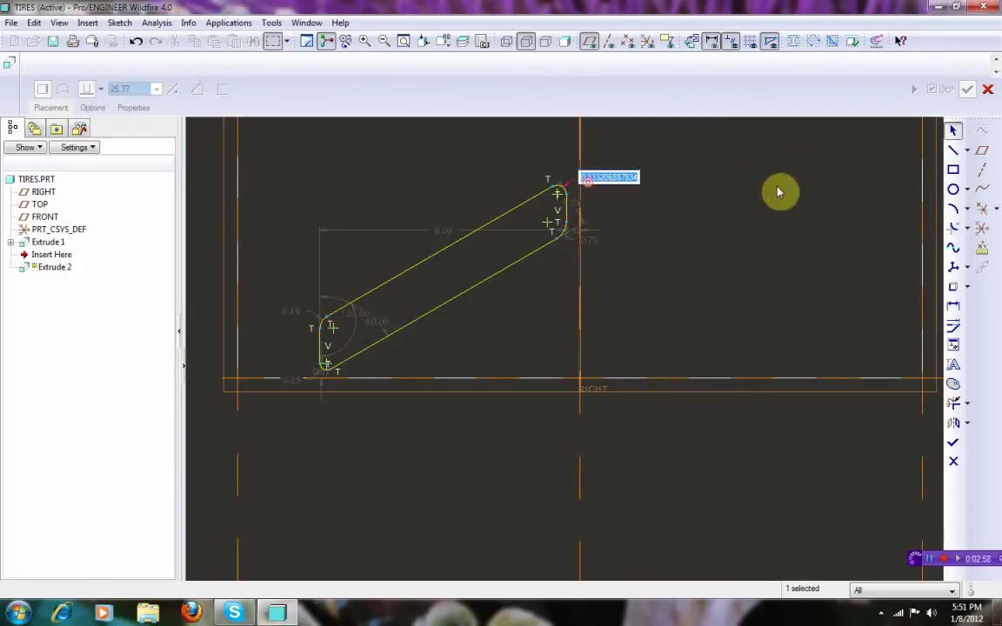
type(".1")
key("Return")
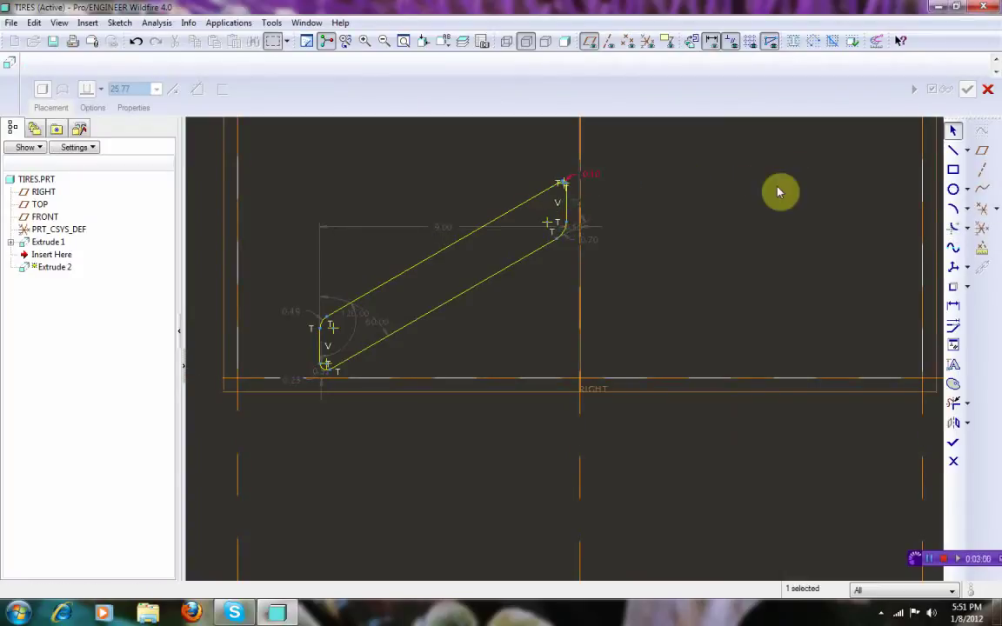
scroll(319, 396, "up", 2)
scroll(318, 396, "up", 2)
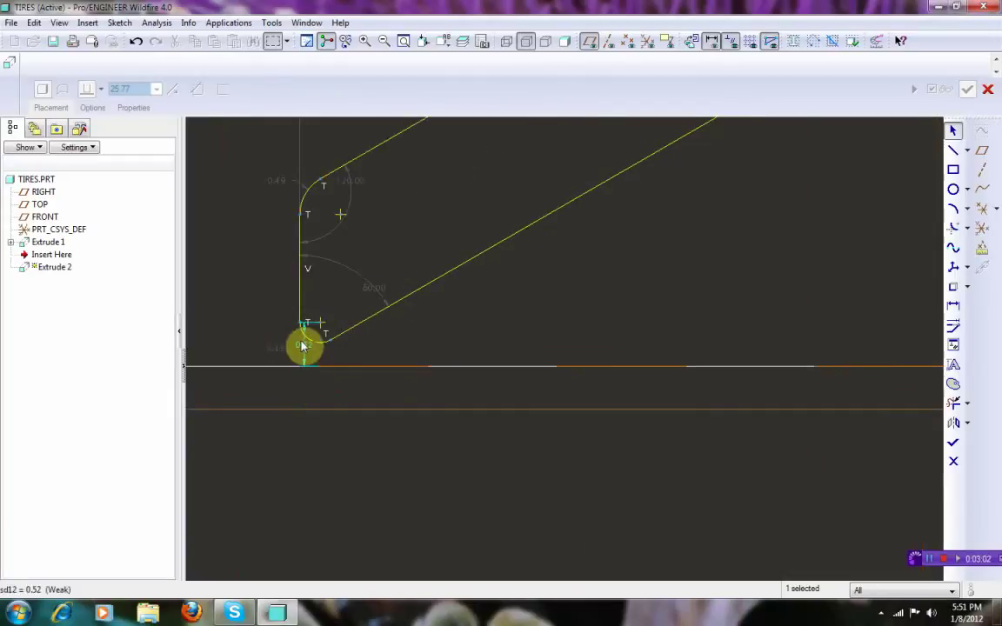
double_click(278, 349)
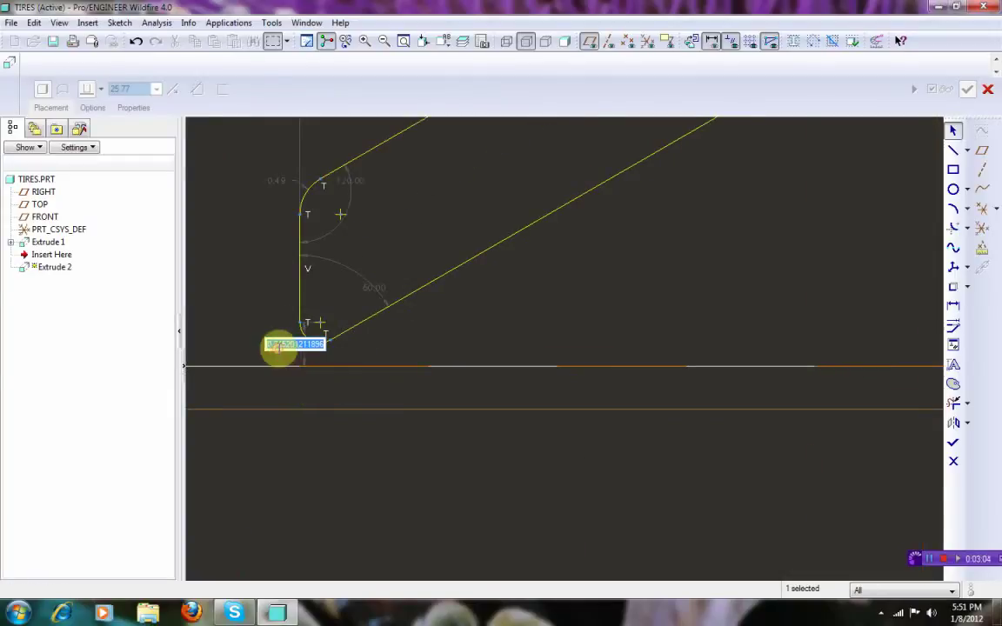
type(".1")
key("Return")
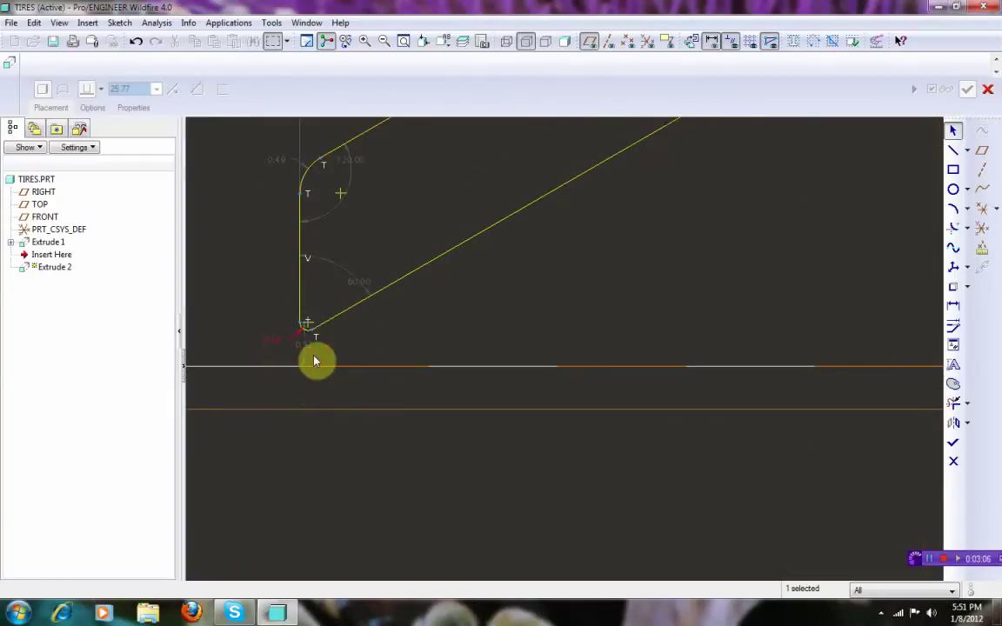
Step: Set the fillet radii at the parallelogram's upper-left and lower-right corners to 0.5
scroll(317, 358, "down", 2)
double_click(279, 226)
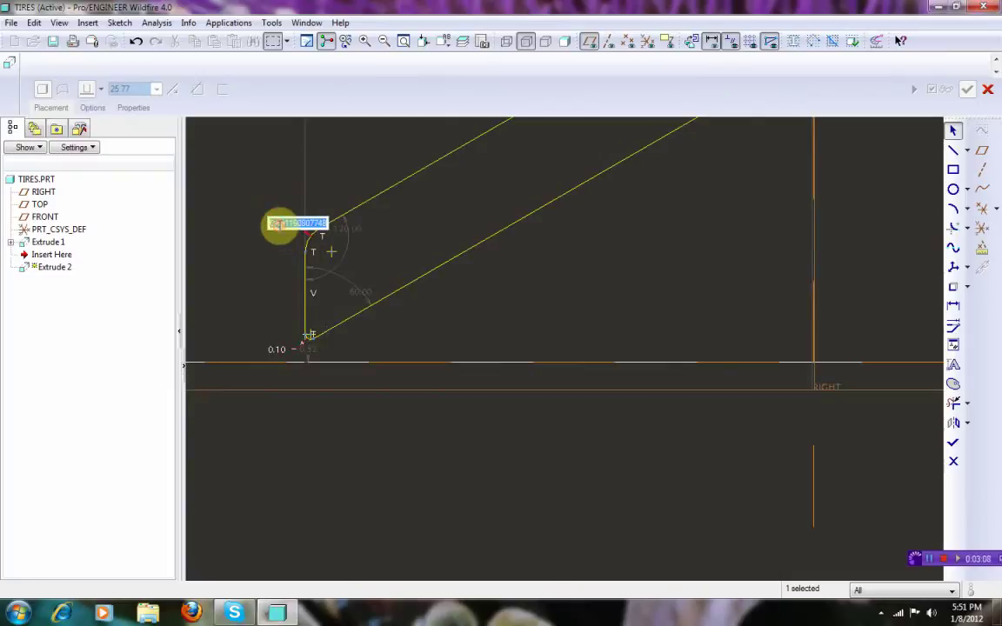
type(".1")
key("Return")
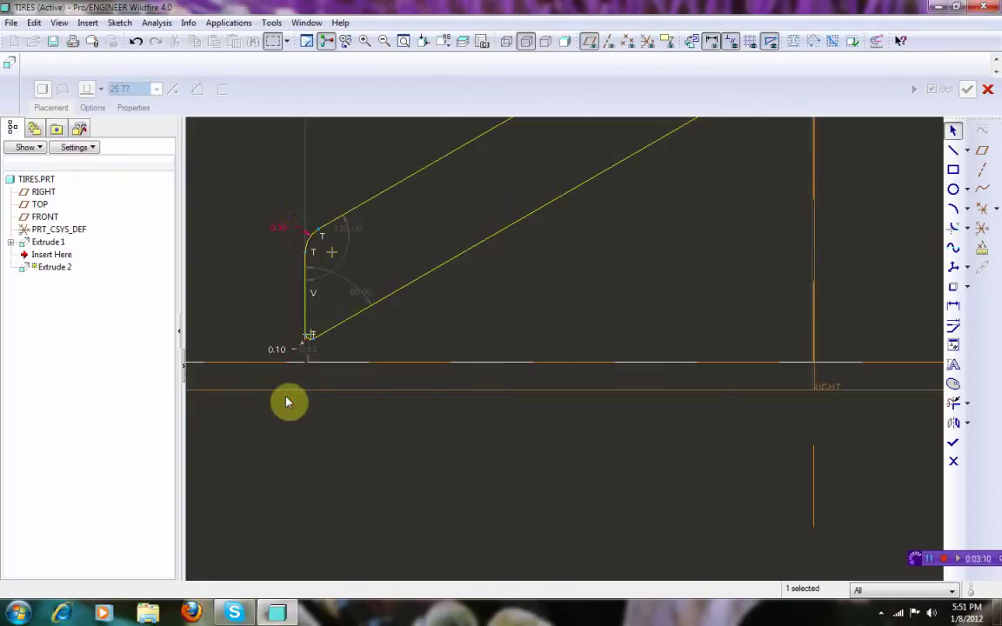
scroll(322, 444, "down", 2)
double_click(514, 285)
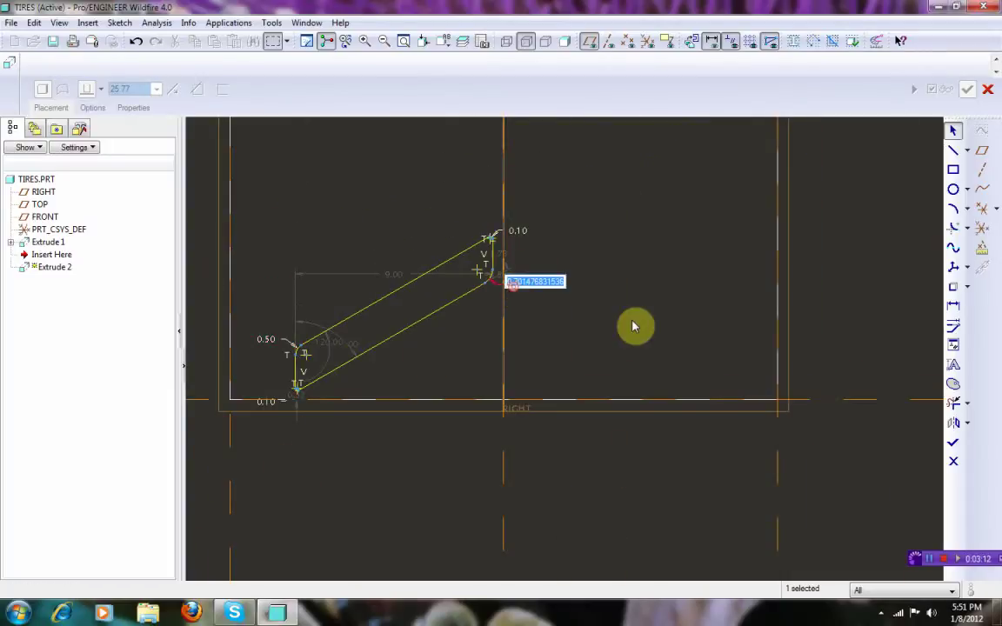
type(".5")
key("Return")
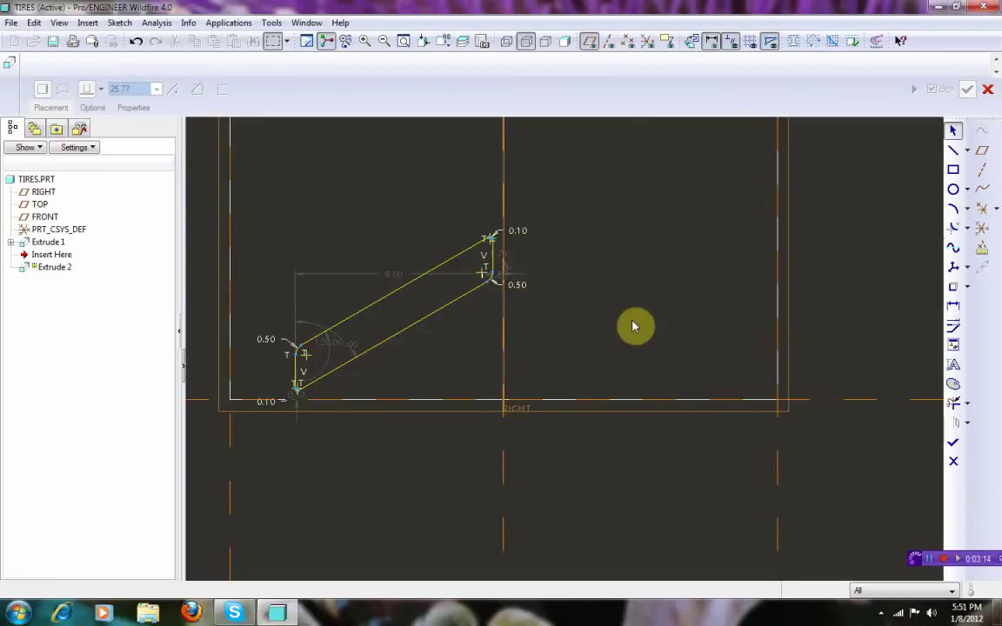
Step: Finish the rounded parallelogram sketch and extrude it to a depth of 1.00
scroll(492, 295, "down", 3)
scroll(534, 321, "up", 3)
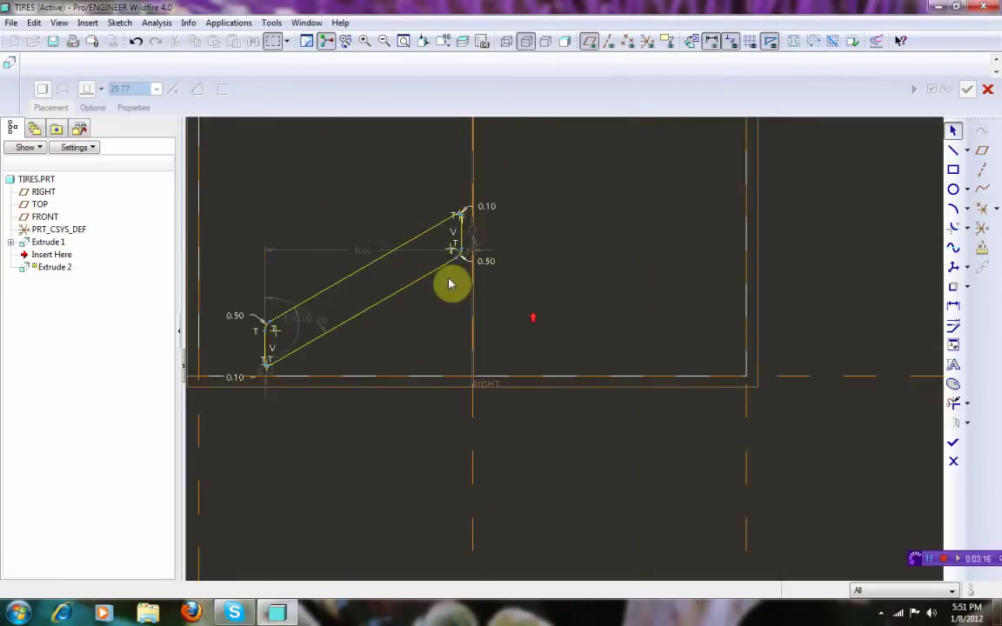
scroll(449, 284, "down", 2)
left_click(953, 443)
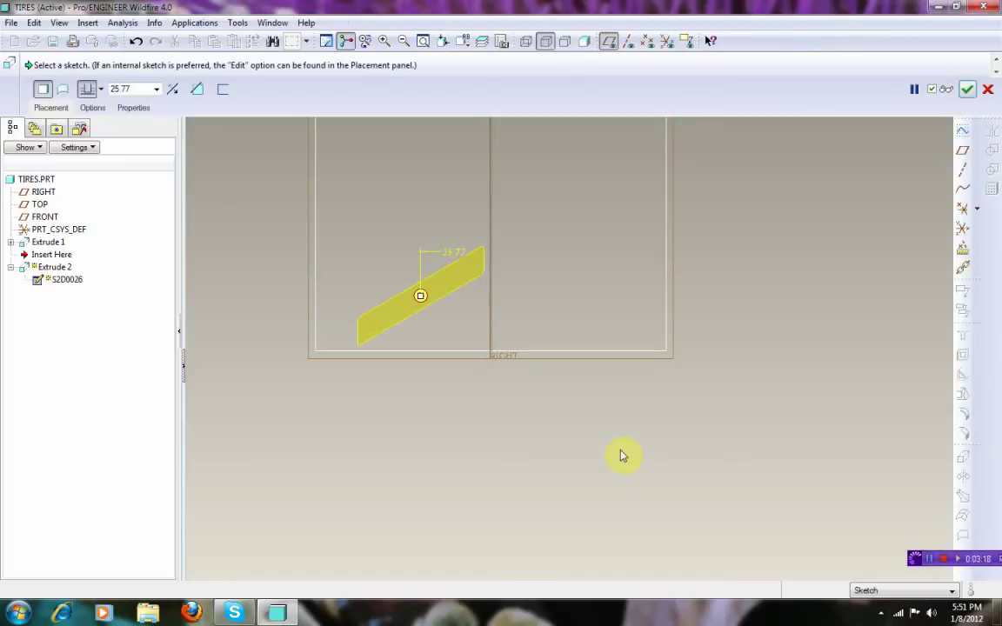
scroll(600, 396, "down", 2)
scroll(510, 380, "up", 4)
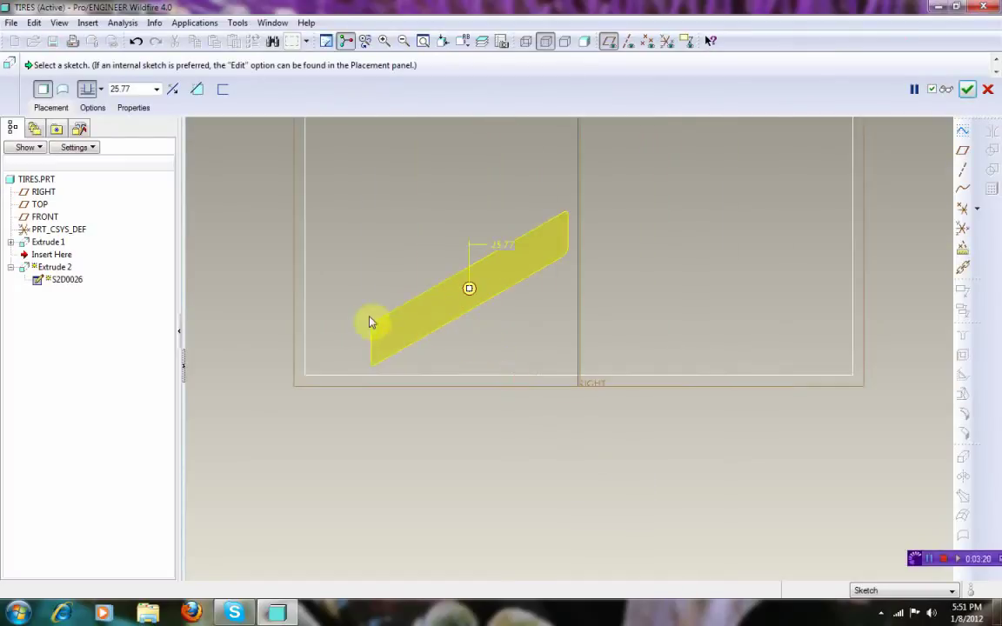
scroll(365, 332, "down", 3)
double_click(129, 90)
type("1")
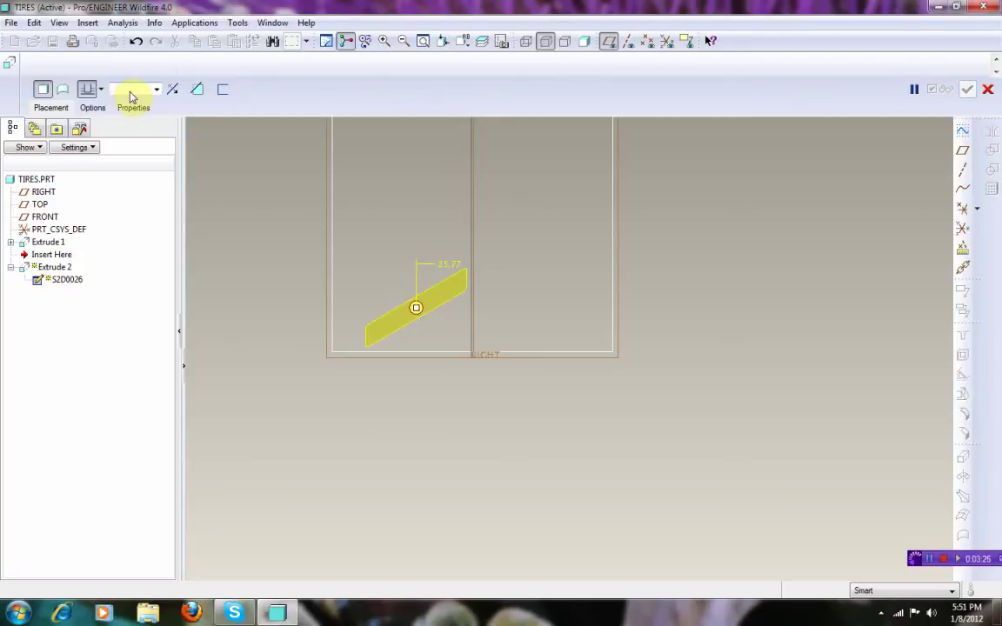
mouse_move(687, 429)
middle_mouse_down()
mouse_move(665, 387)
mouse_move(639, 446)
mouse_move(628, 409)
mouse_move(635, 423)
middle_mouse_up()
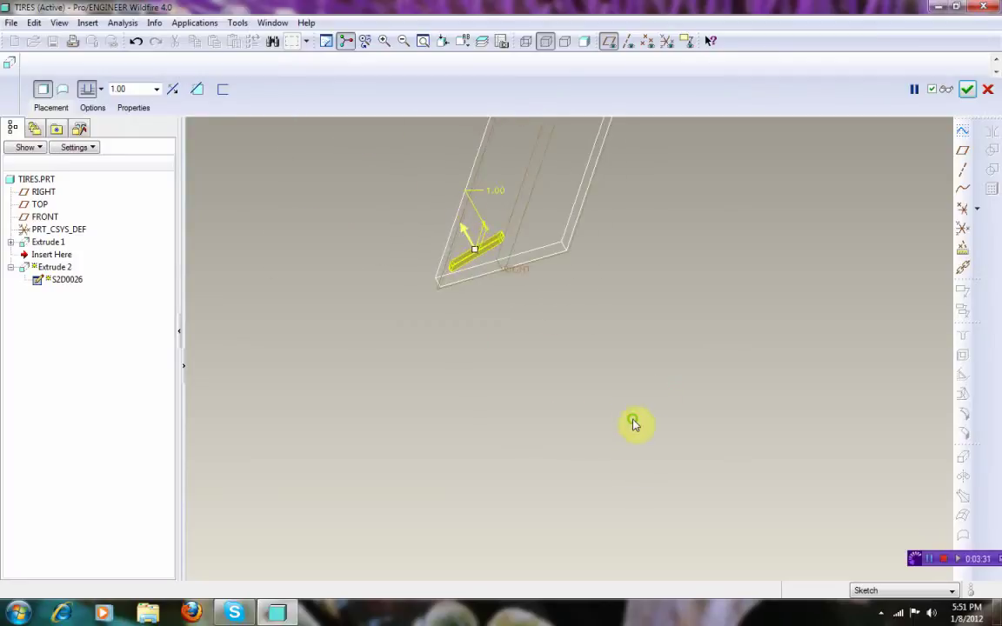
left_click(968, 89)
left_click(677, 304)
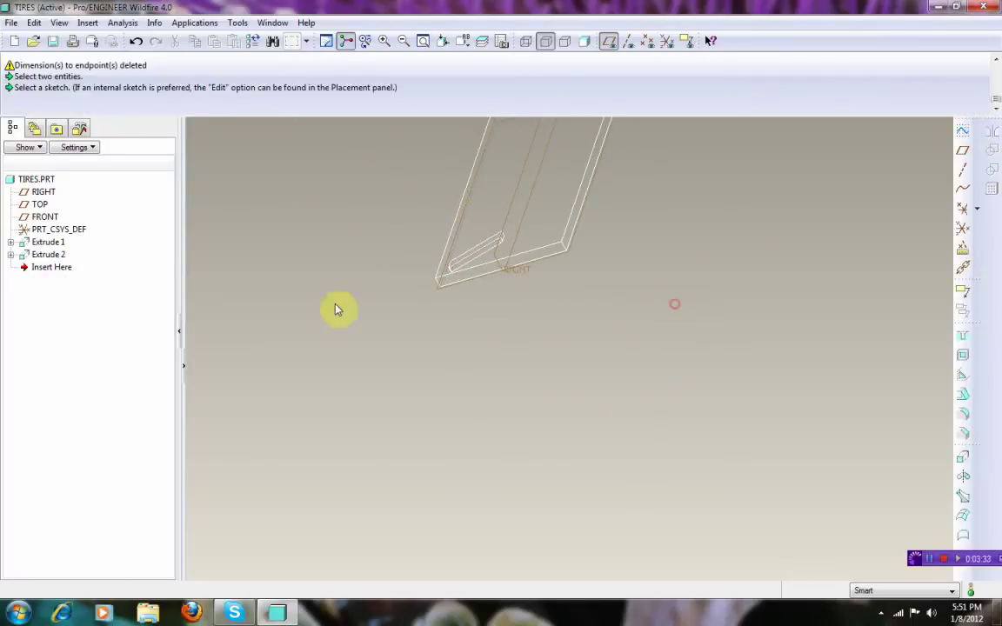
Step: Reopen the internal sketch of the tread block extrusion, Extrude 2, for editing
left_click(41, 256)
left_click(11, 254)
right_click(52, 267)
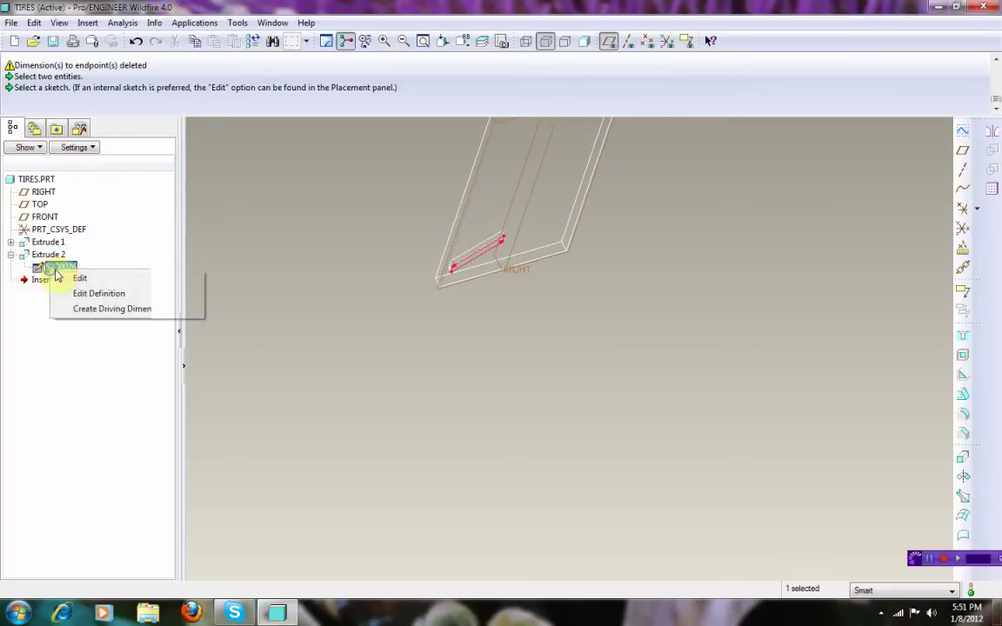
left_click(93, 296)
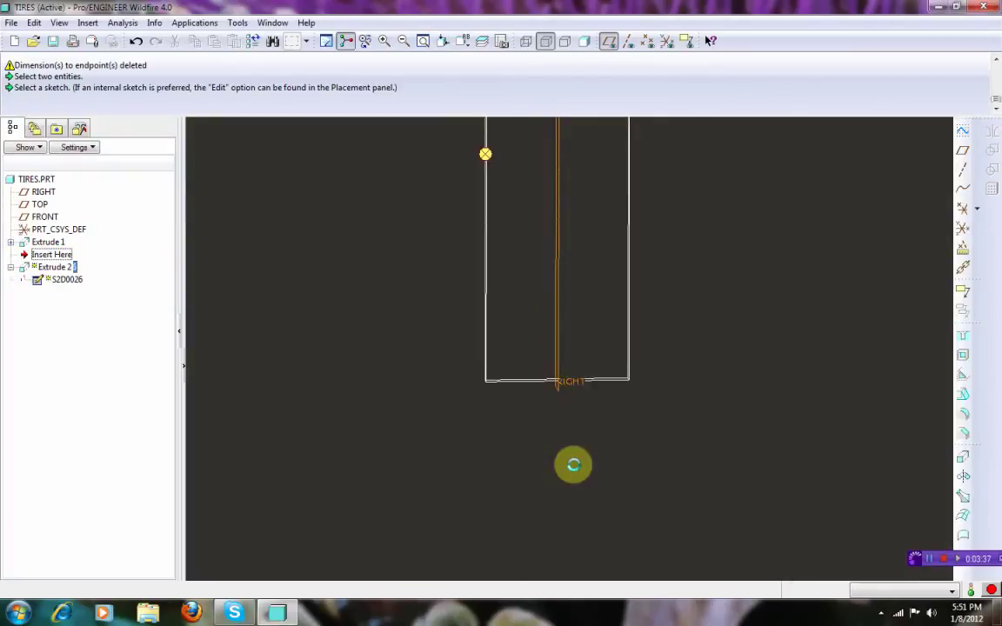
Step: Set the distance from the parallelogram's lower-left corner to the slab's bottom edge to 0.31 and finish redefining the tread block extrusion
scroll(553, 409, "up", 6)
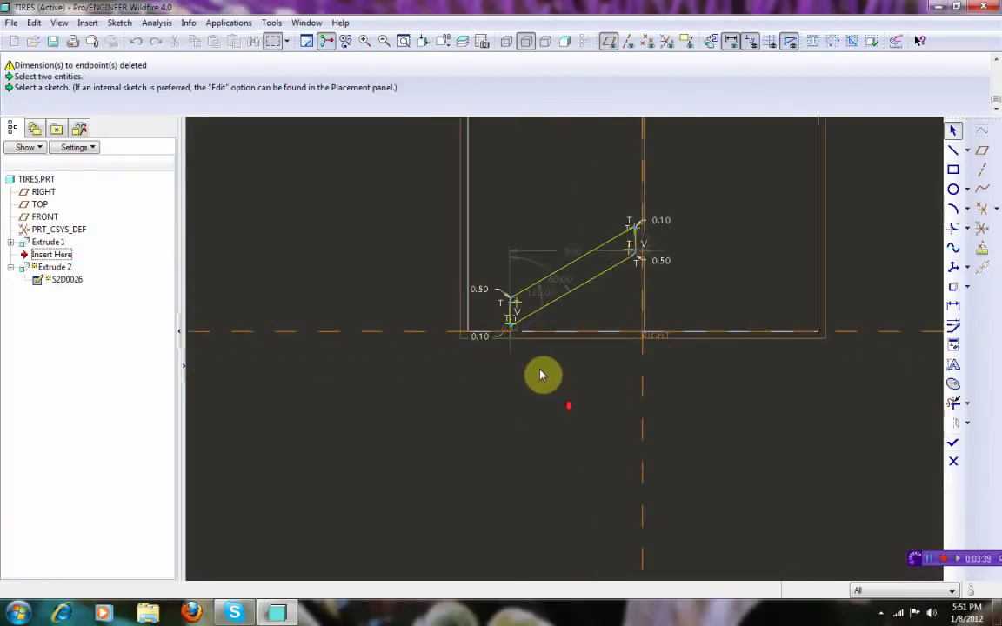
scroll(522, 330, "up", 2)
double_click(531, 337)
type("0.01")
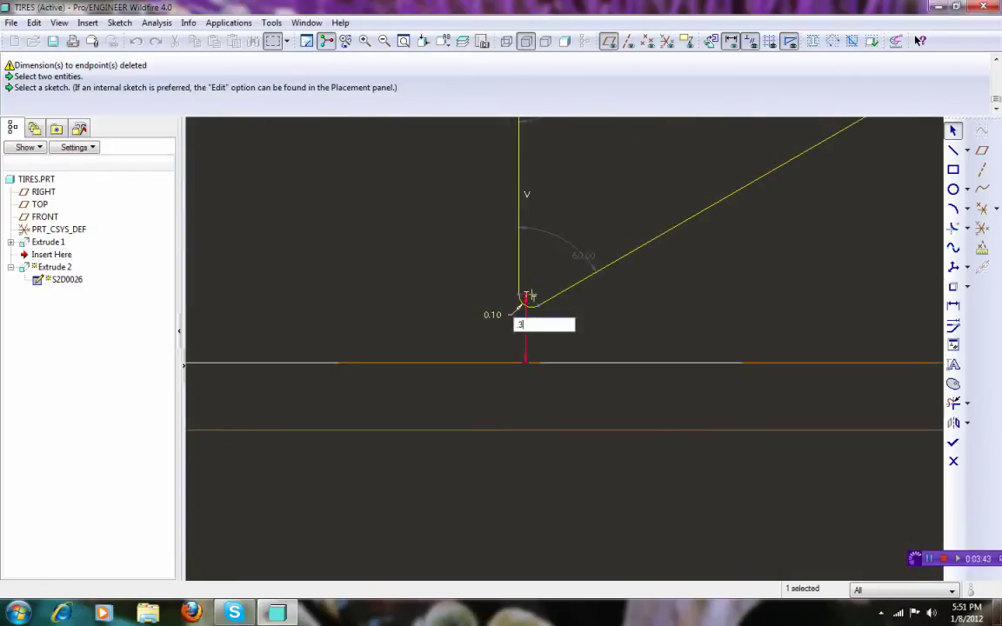
key("Return")
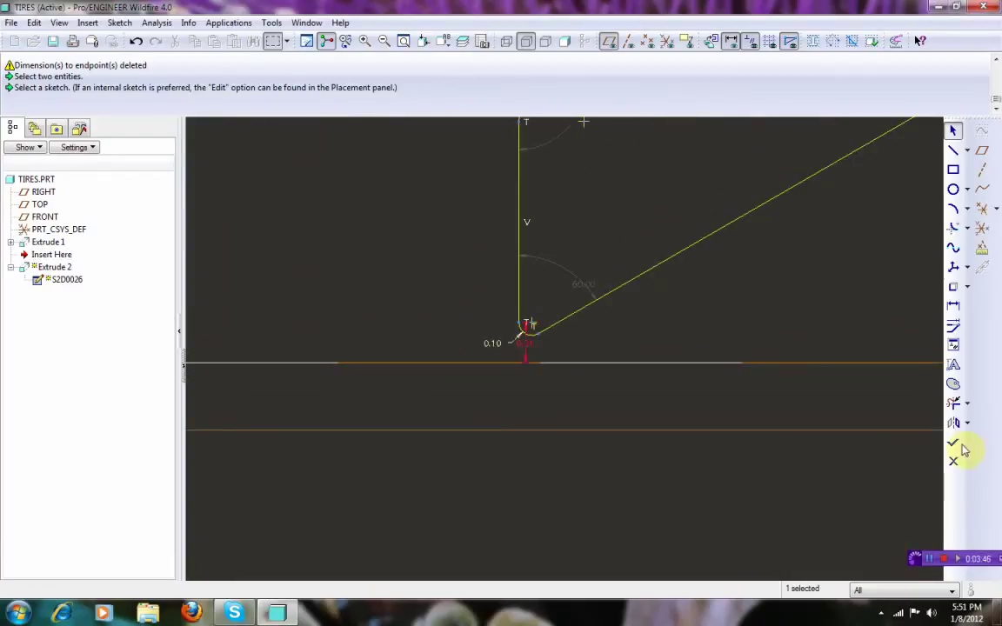
left_click(953, 443)
scroll(416, 365, "down", 2)
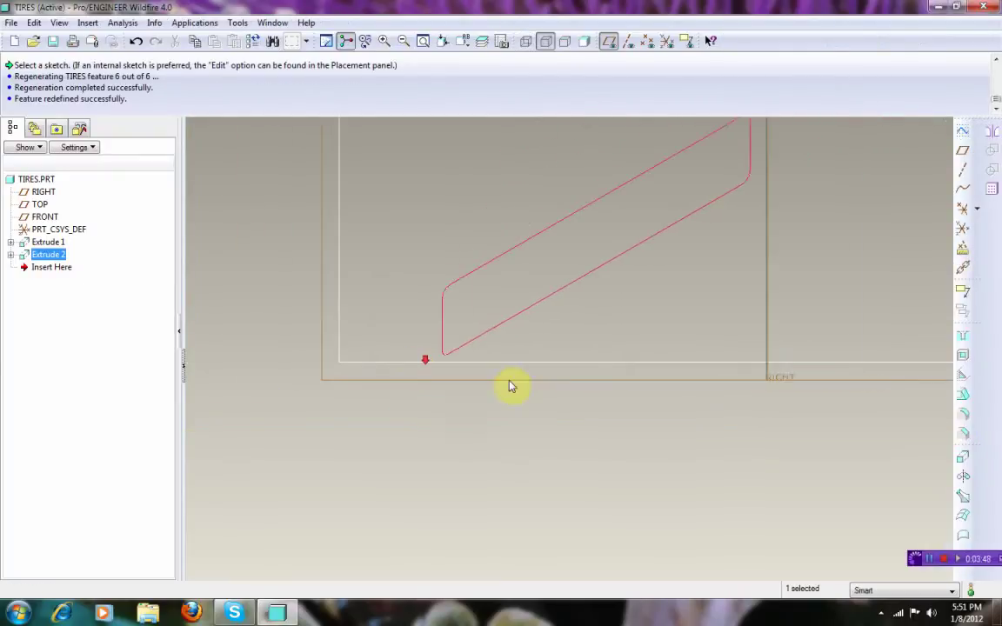
left_click(436, 409)
scroll(436, 409, "down", 2)
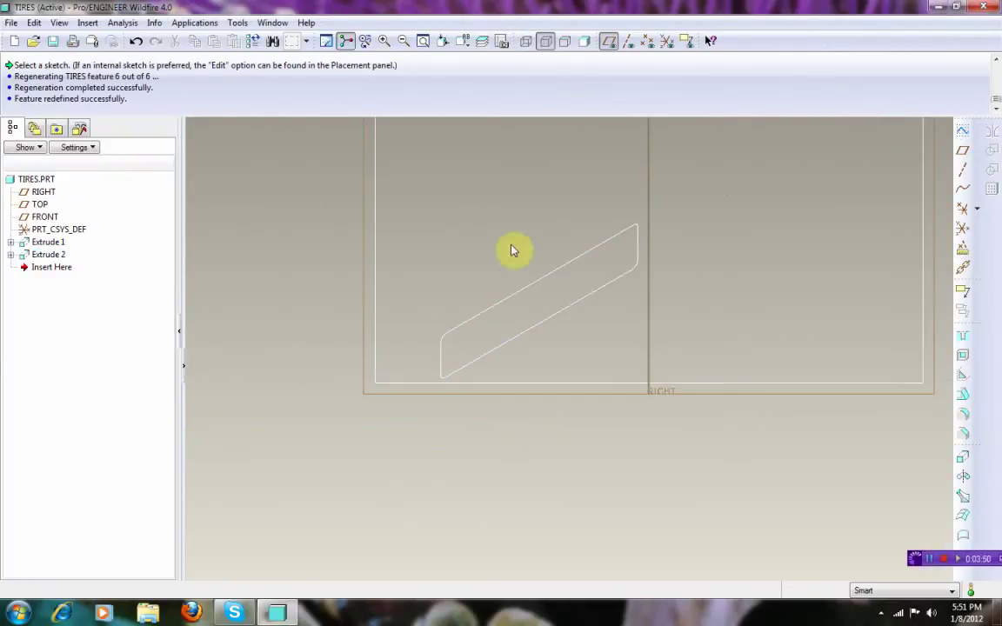
Step: Start a dimension pattern of Extrude 2, varying its 0.31 offset from the slab's bottom edge by an increment of 2.30
left_click(50, 254)
left_click(991, 190)
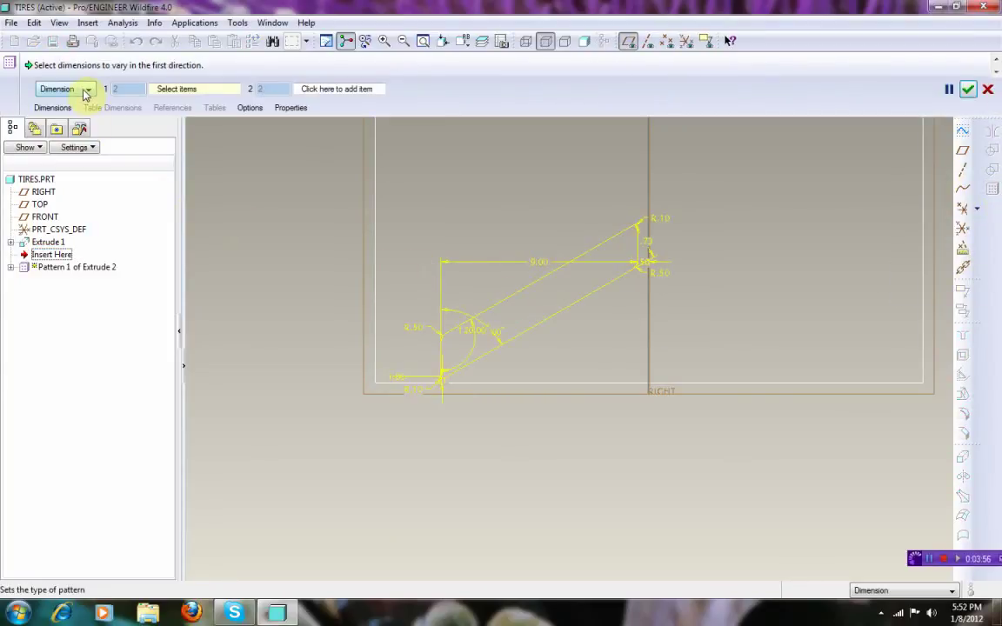
scroll(456, 434, "down", 5)
left_click(403, 299)
left_click(53, 107)
left_click(120, 155)
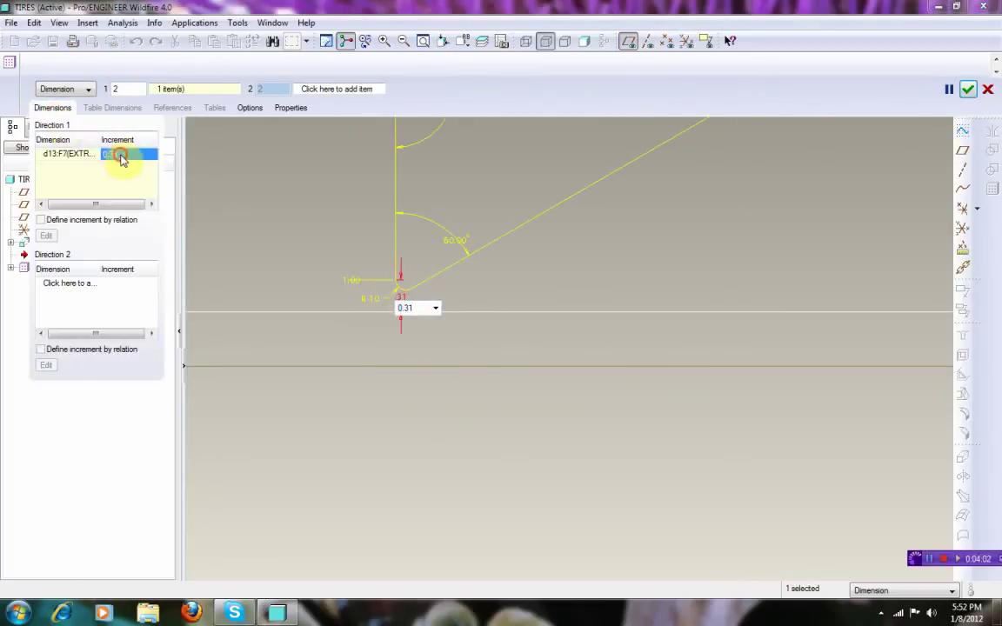
type("2")
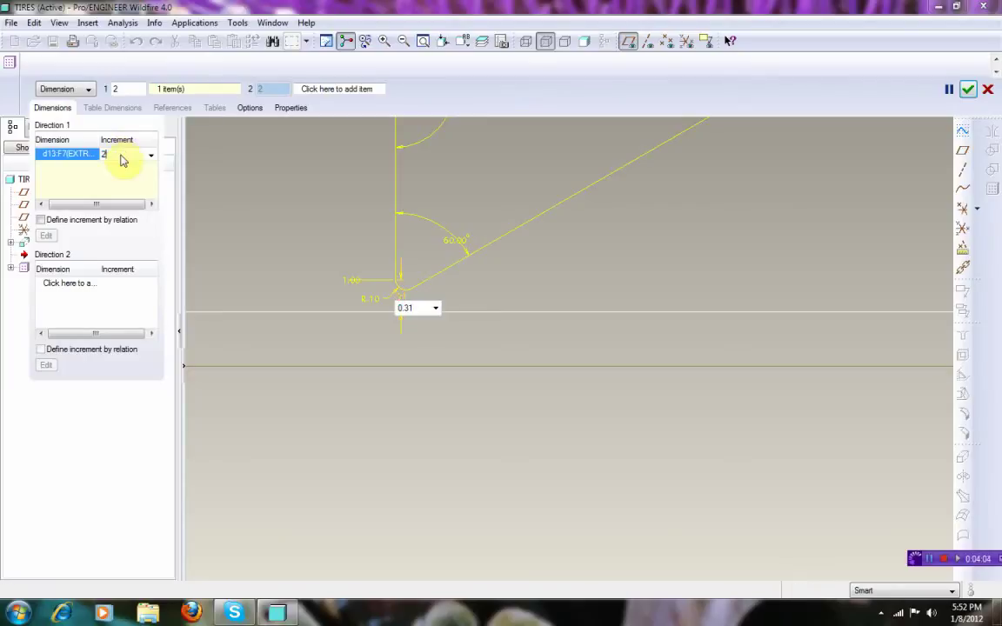
type(".3")
left_click(270, 365)
Step: Set the number of pattern instances in the first direction to 44 and complete the tread block pattern
scroll(320, 416, "down", 4)
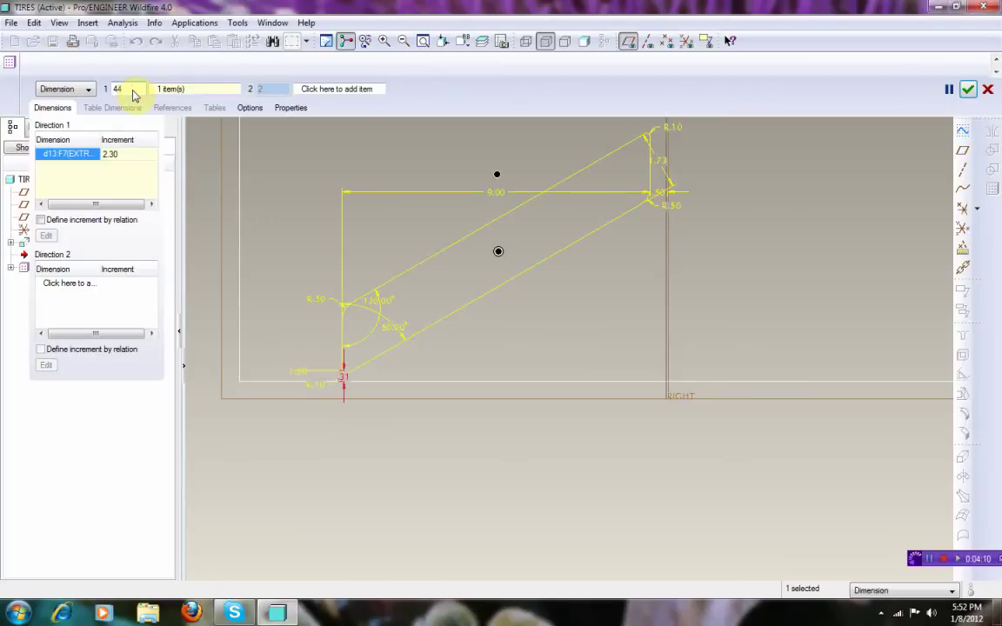
key("Return")
middle_click_drag(352, 435, 414, 180)
scroll(418, 174, "up", 3)
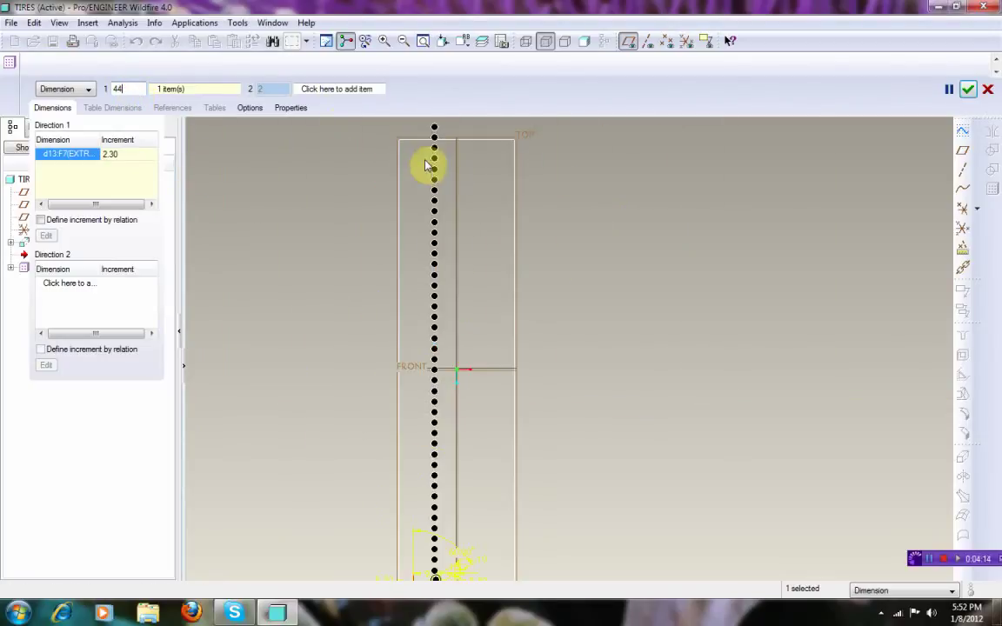
left_click(968, 88)
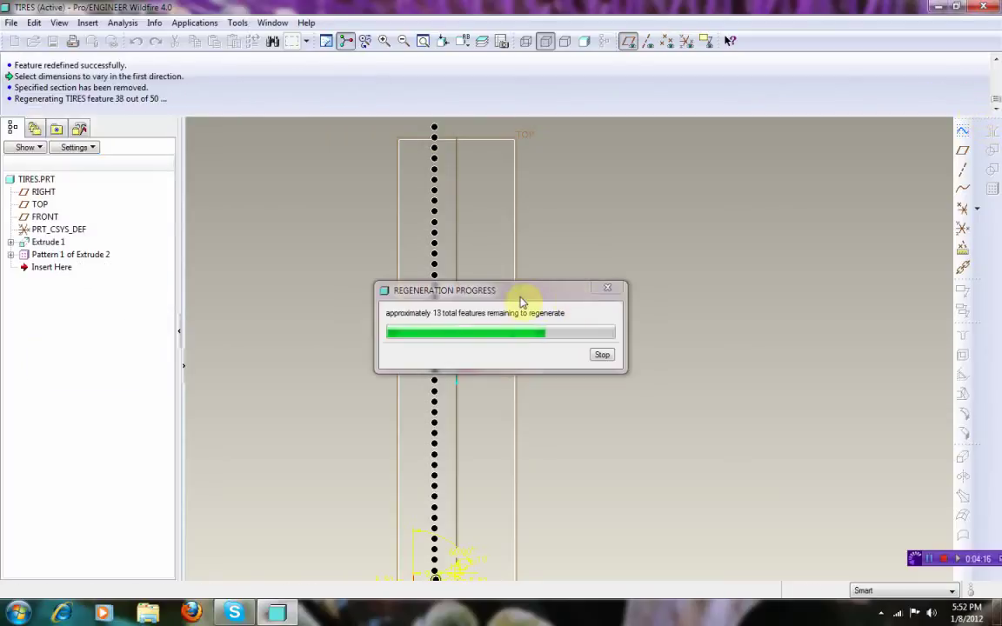
scroll(419, 266, "down", 4)
left_click(522, 354)
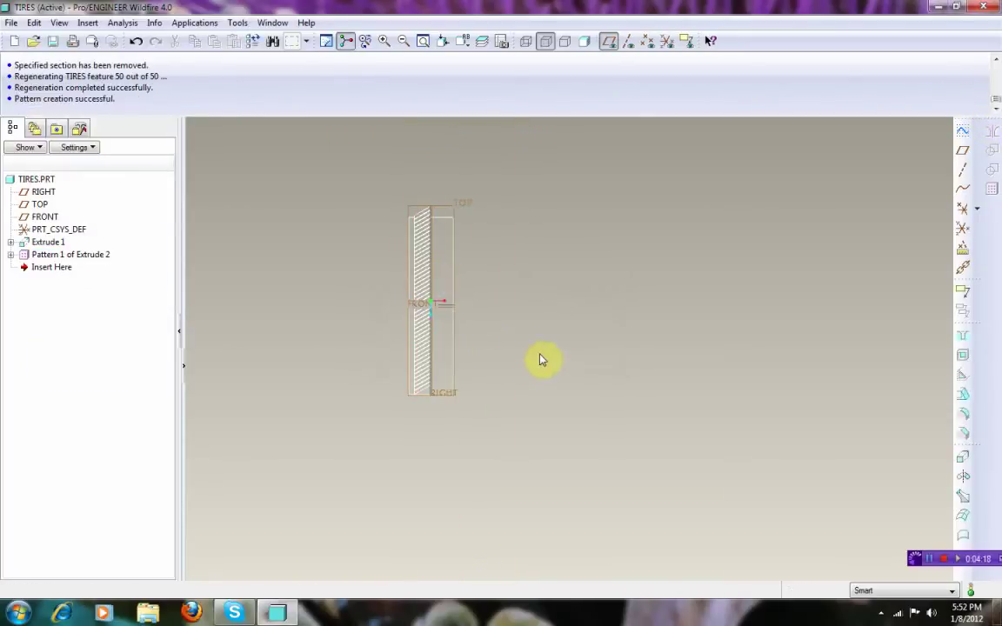
Step: Mirror the tread block pattern about the RIGHT datum plane
left_click(67, 254)
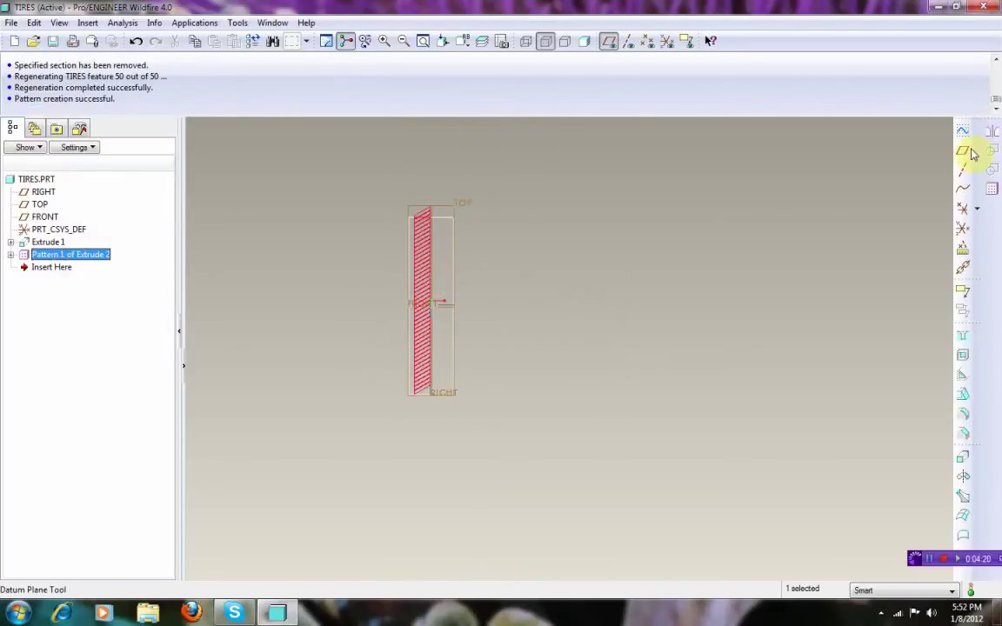
left_click(995, 140)
scroll(461, 339, "up", 3)
middle_click_drag(603, 376, 575, 382)
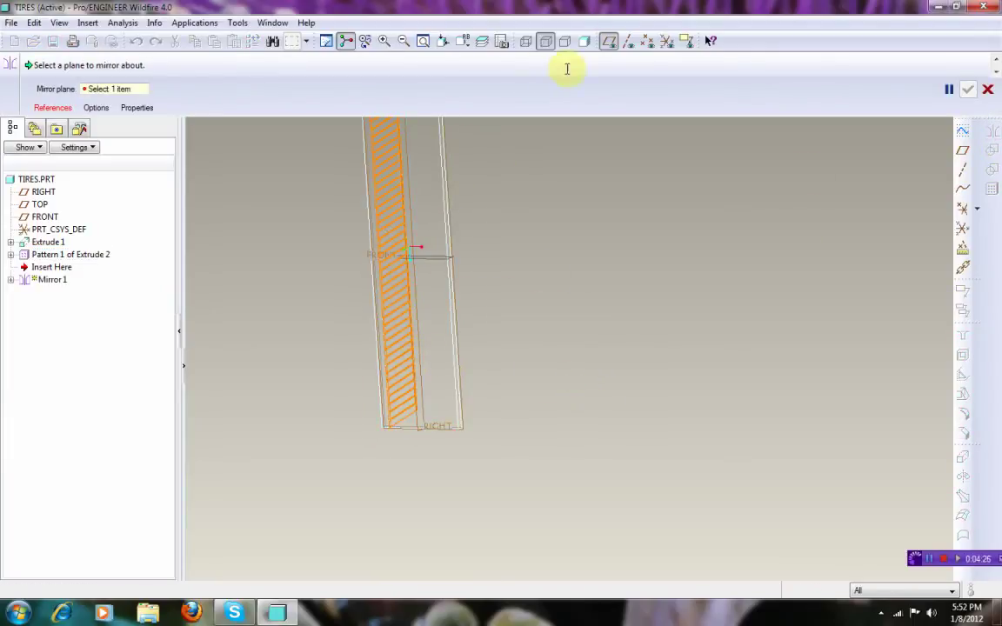
left_click(402, 211)
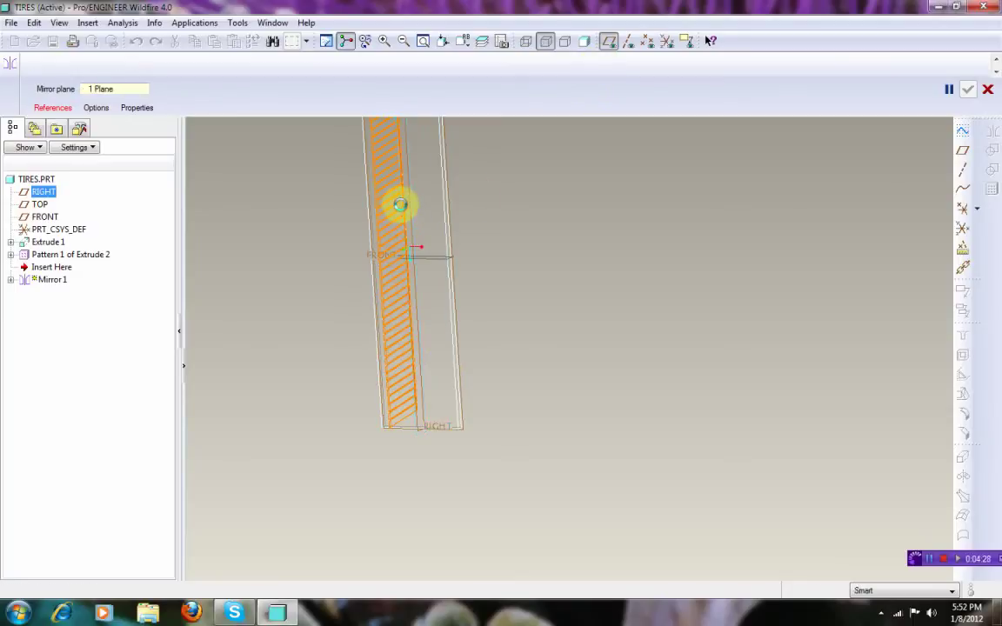
left_click(966, 89)
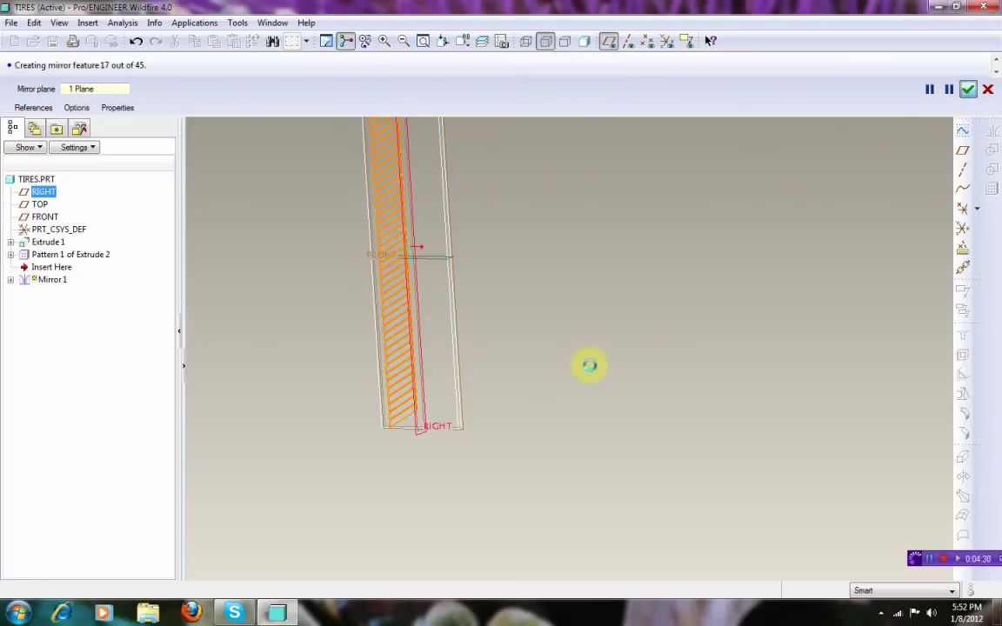
left_click(573, 409)
scroll(459, 467, "down", 4)
middle_click_drag(558, 437, 571, 406)
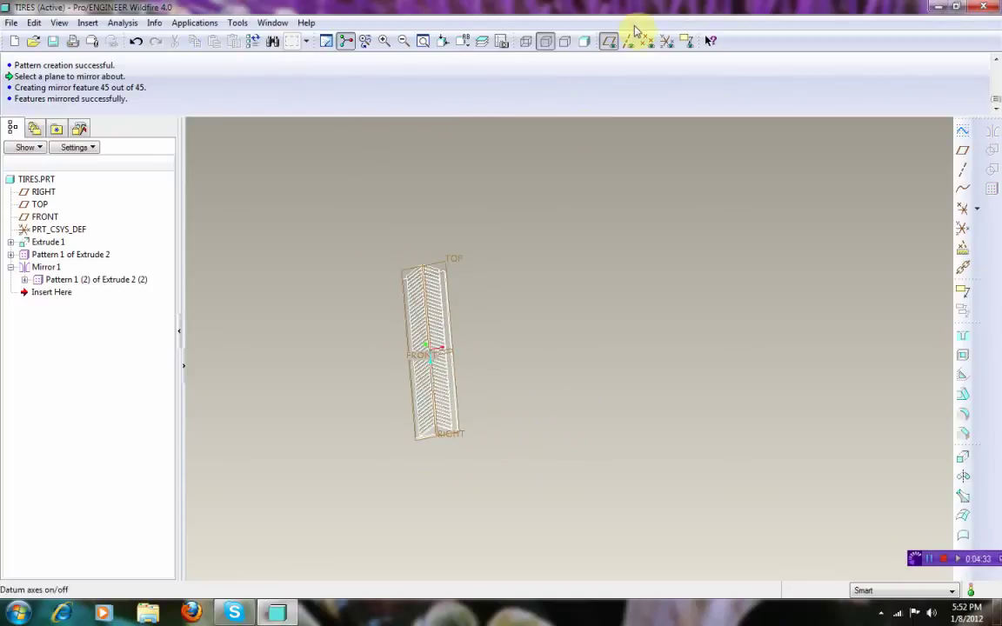
Step: Display the treaded slab as a shaded model and view it from an oblique angle
left_click(584, 42)
mouse_move(598, 287)
middle_mouse_down()
mouse_move(537, 281)
mouse_move(575, 297)
mouse_move(541, 311)
mouse_move(560, 324)
middle_mouse_up()
scroll(409, 448, "up", 4)
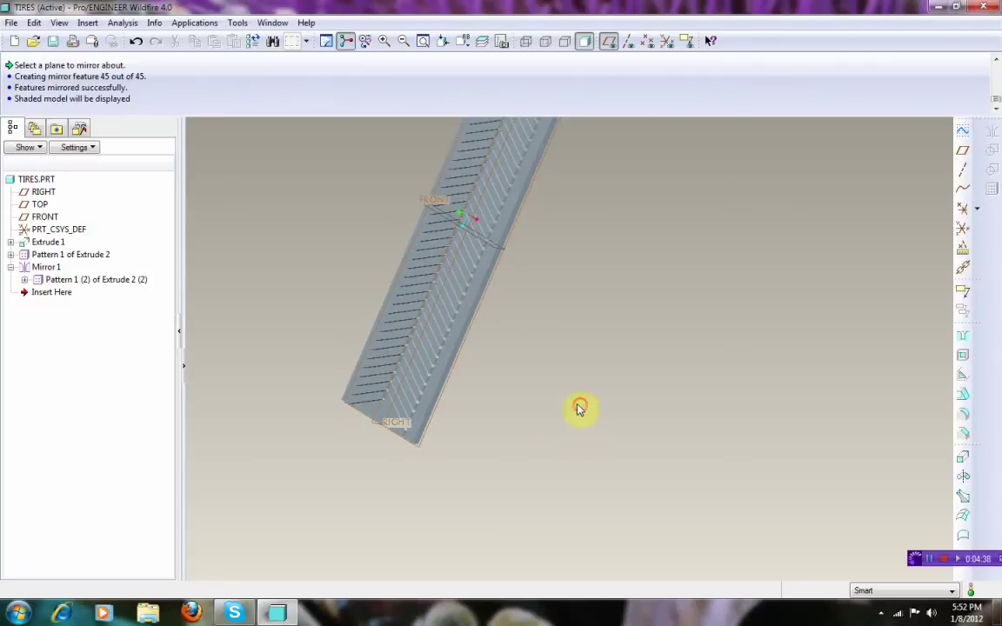
mouse_move(242, 226)
middle_mouse_down()
mouse_move(353, 408)
mouse_move(441, 383)
mouse_move(458, 332)
mouse_move(302, 190)
middle_mouse_up()
Step: Start a Warp feature on the treaded slab's solid geometry, using the RIGHT datum plane as the direction
left_click(87, 22)
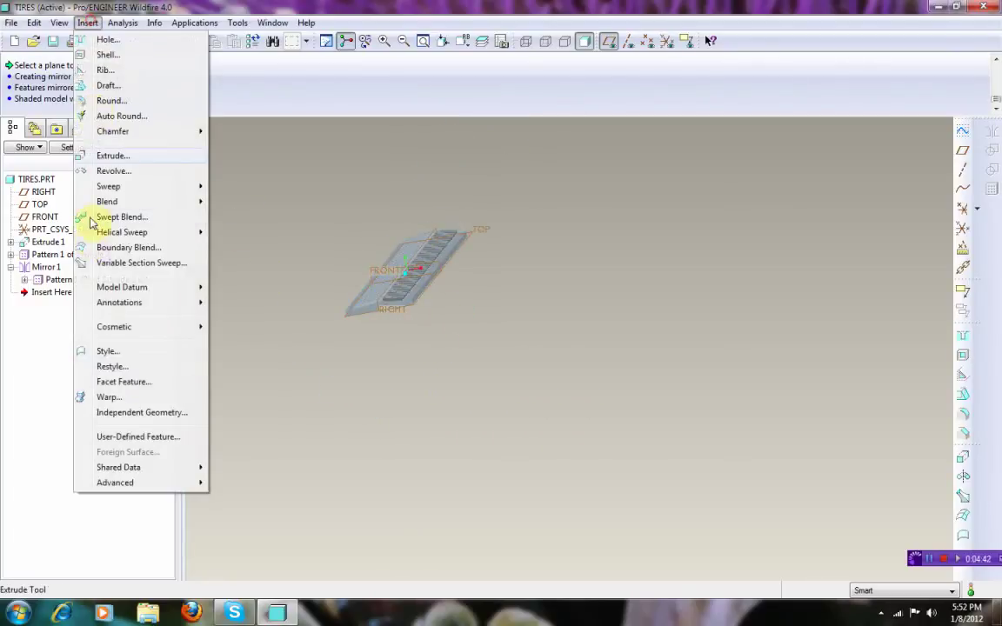
left_click(108, 397)
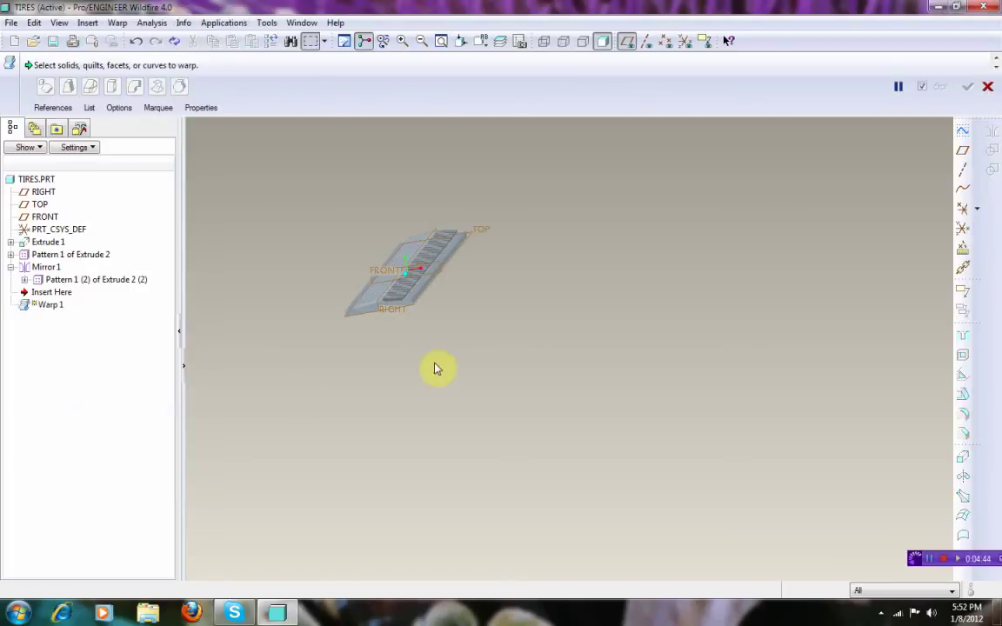
left_click(54, 108)
left_click(383, 301)
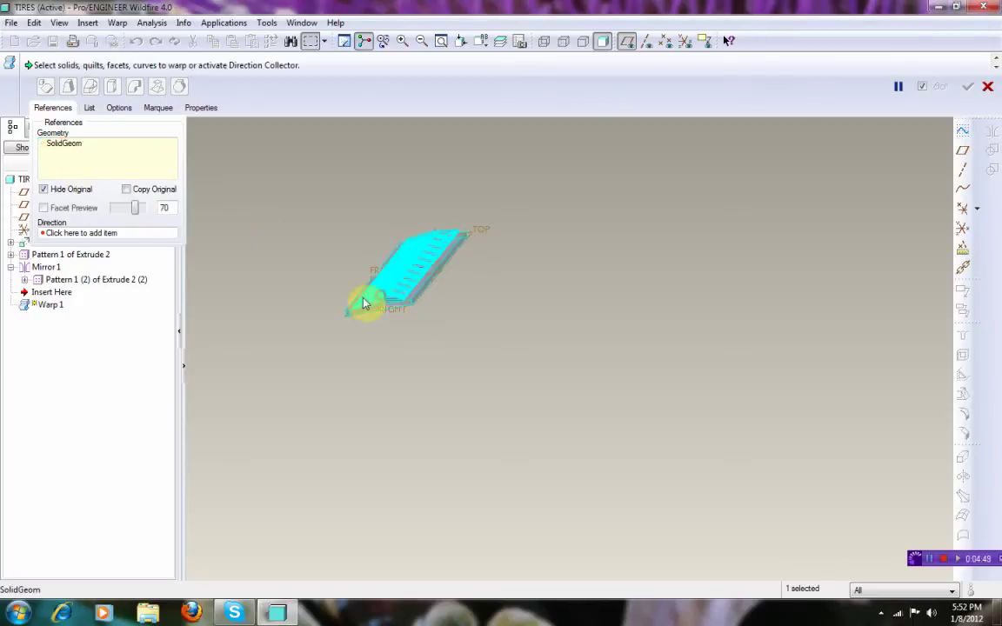
left_click(70, 232)
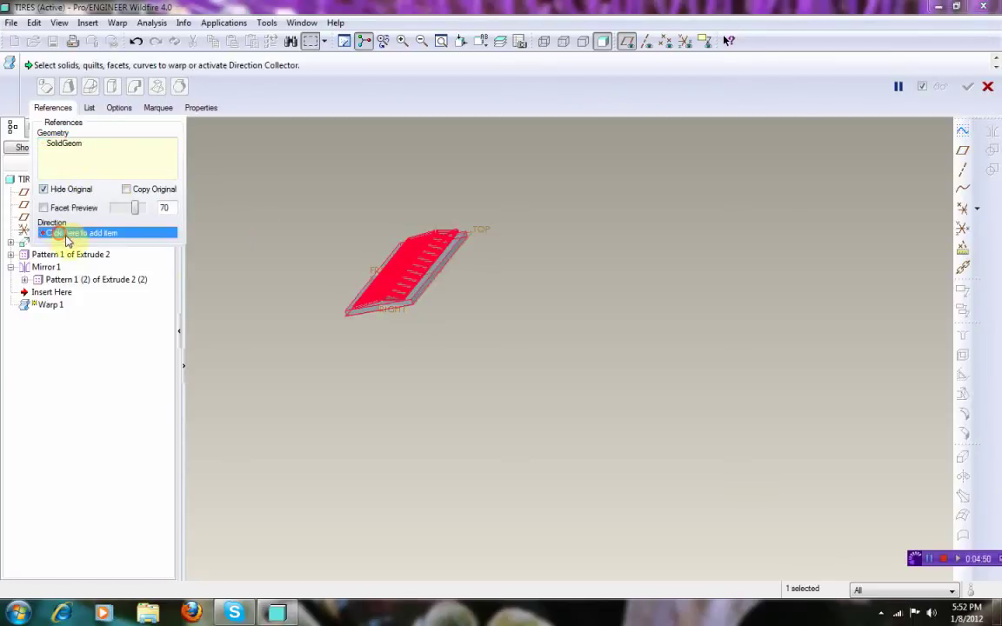
left_click(383, 300)
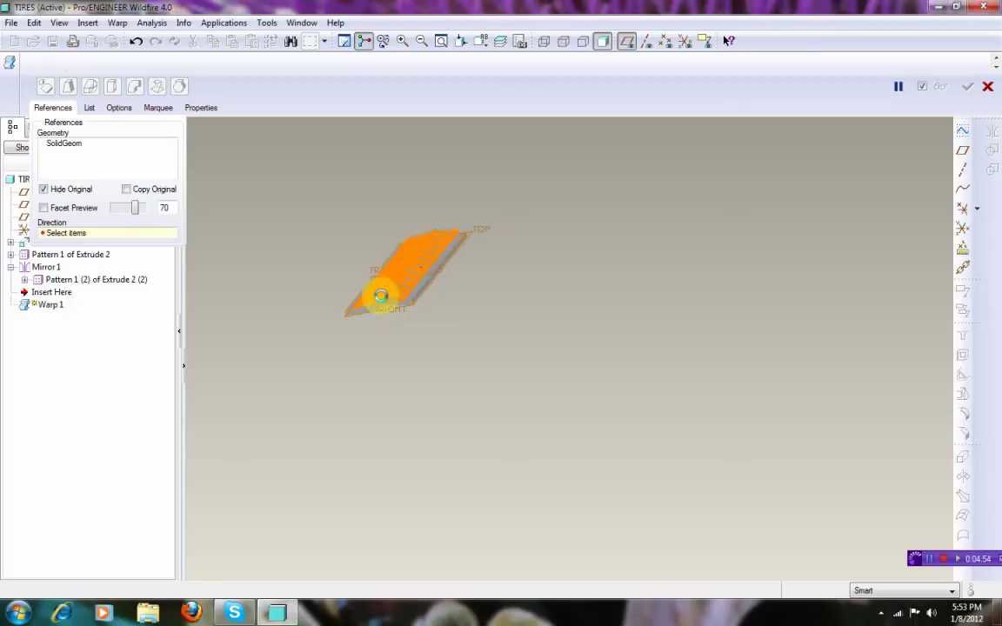
Step: Bend the warped slab by an angle of -180 degrees and complete the Warp feature
left_click(135, 88)
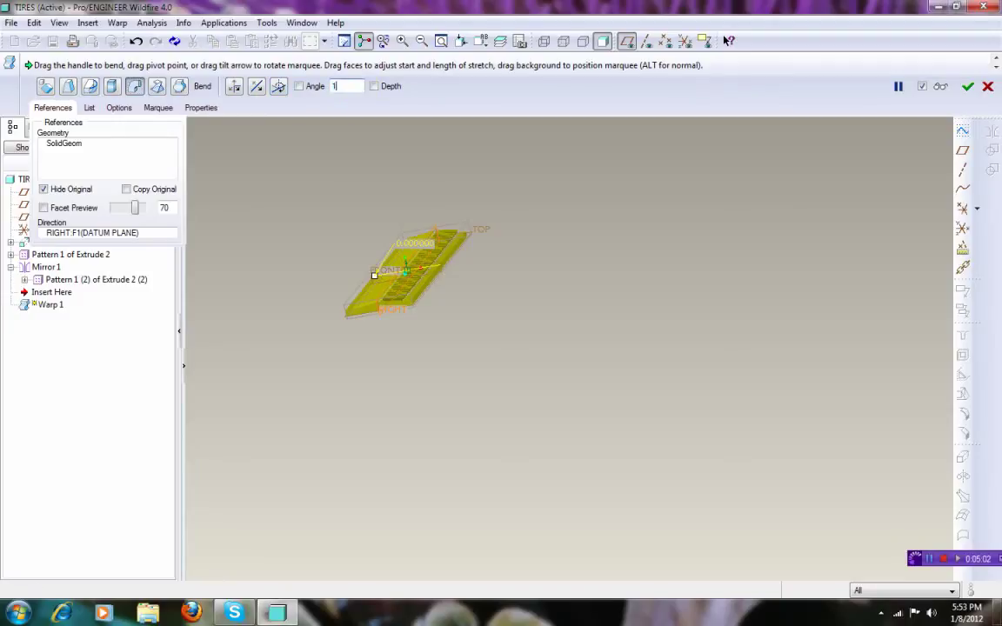
type("180")
key("Return")
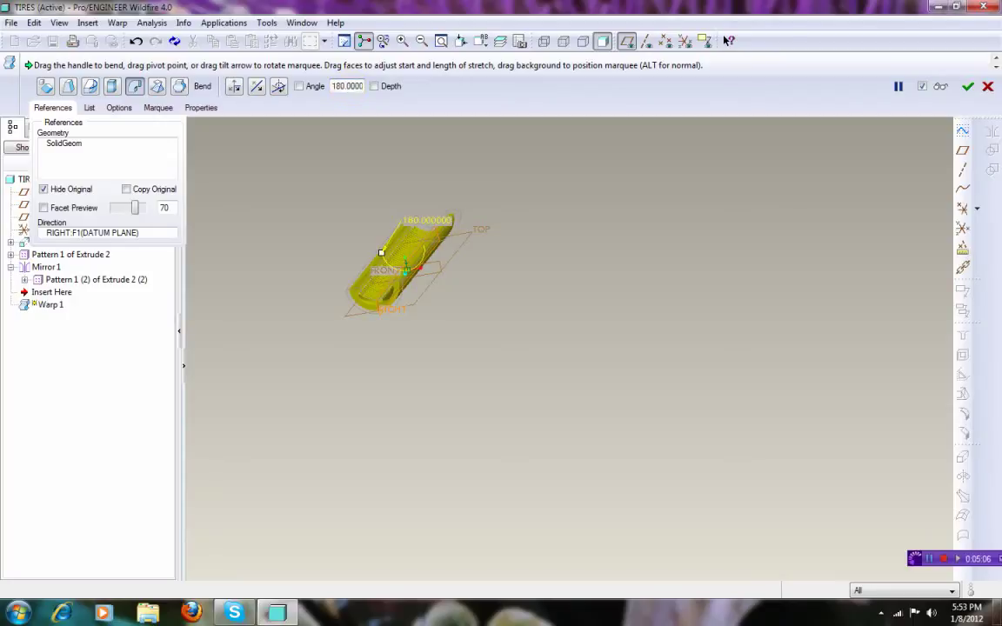
type("-")
key("Return")
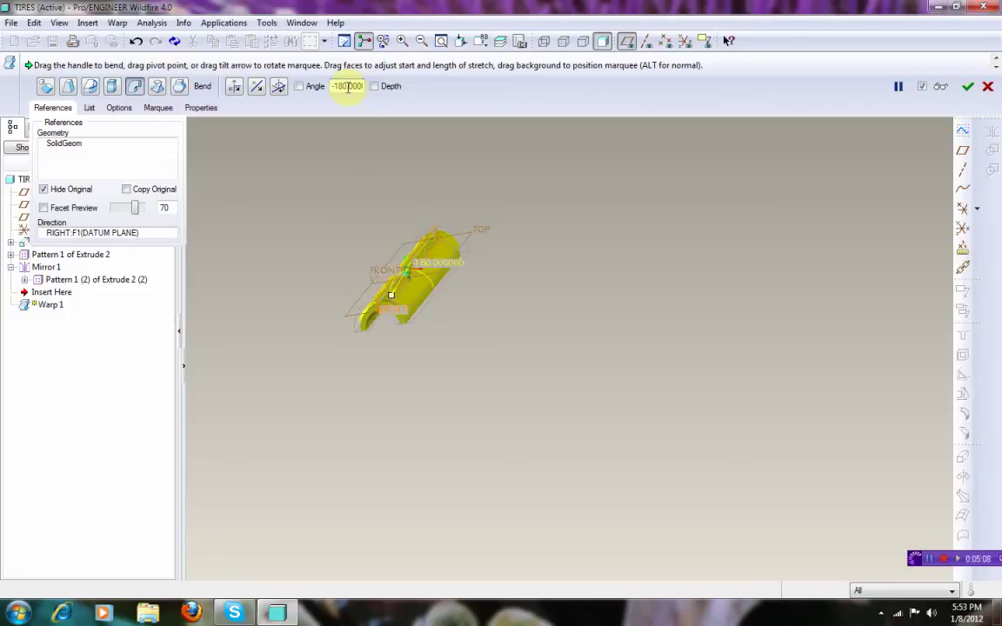
scroll(418, 319, "down", 2)
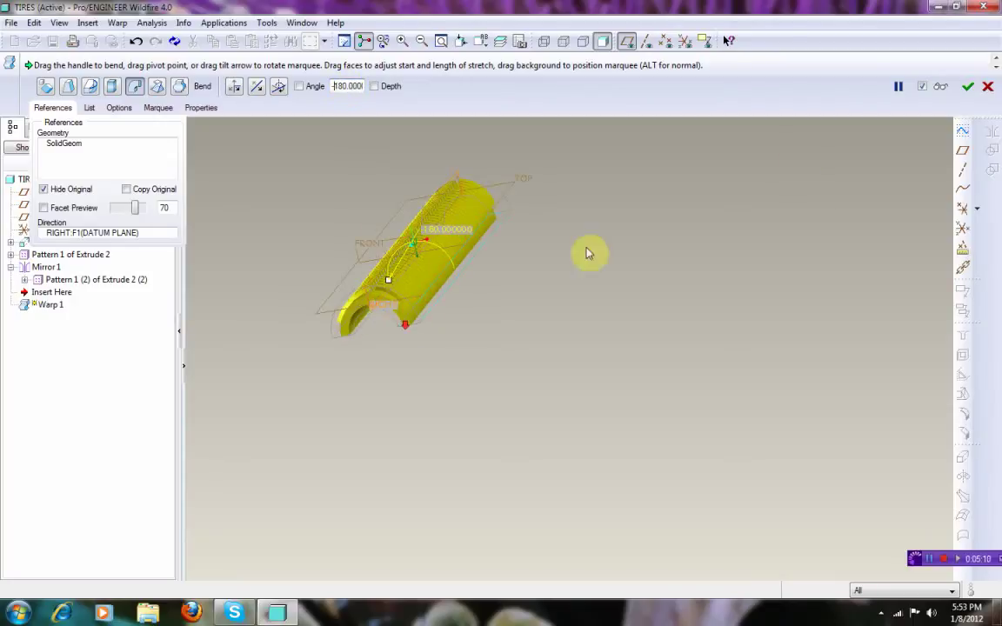
left_click(968, 86)
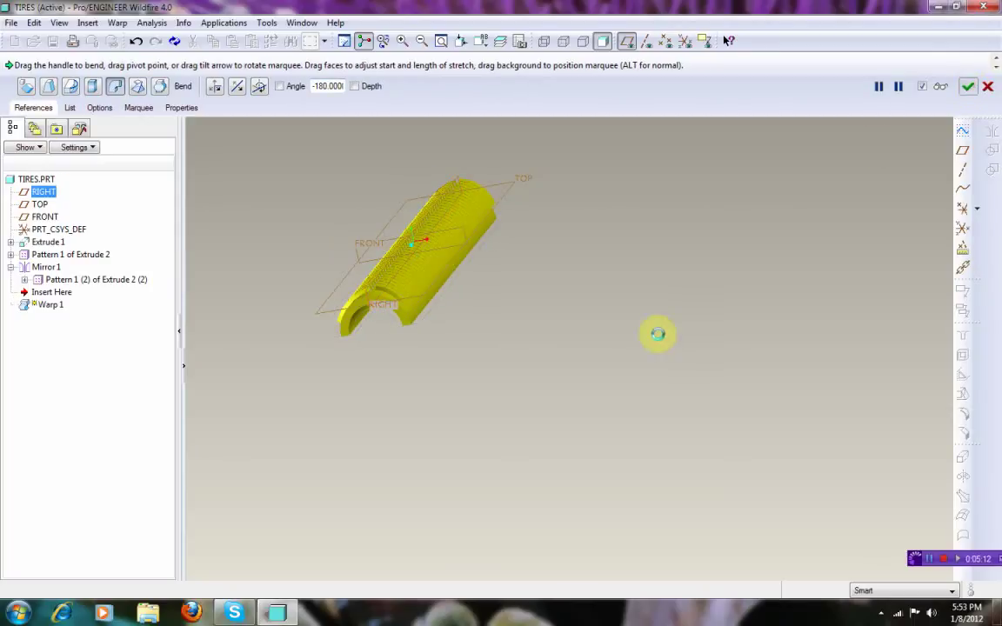
middle_click_drag(365, 411, 541, 397)
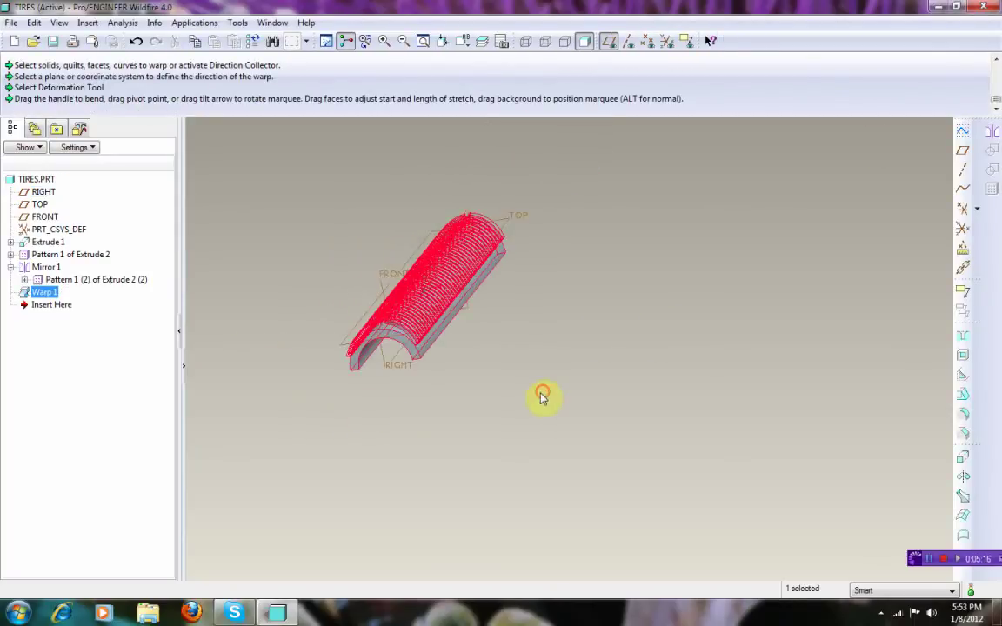
left_click(541, 397)
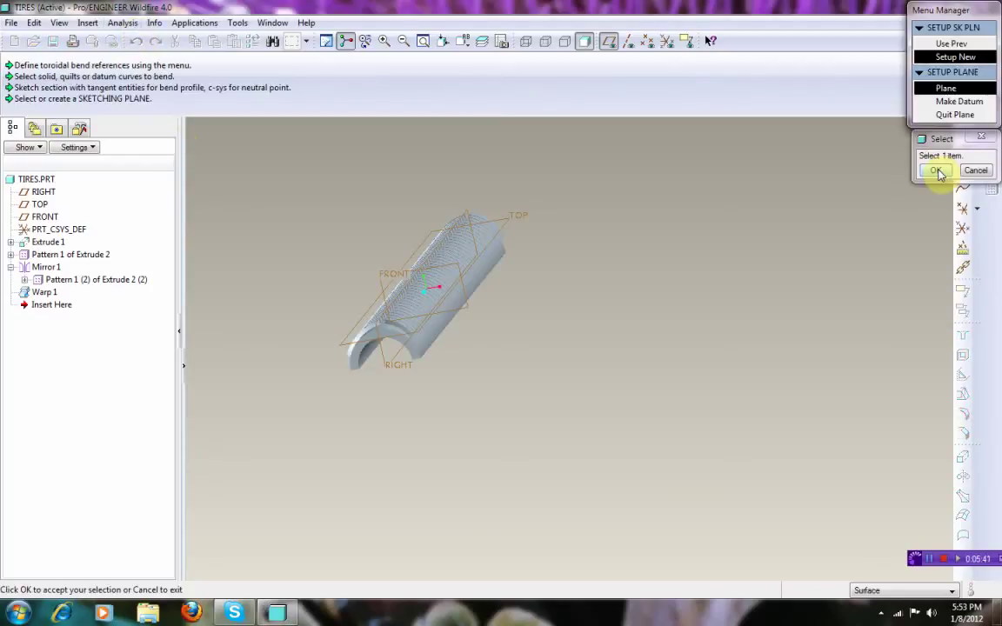
Step: Cancel the sketching plane selection for the toroidal bend
left_click(975, 170)
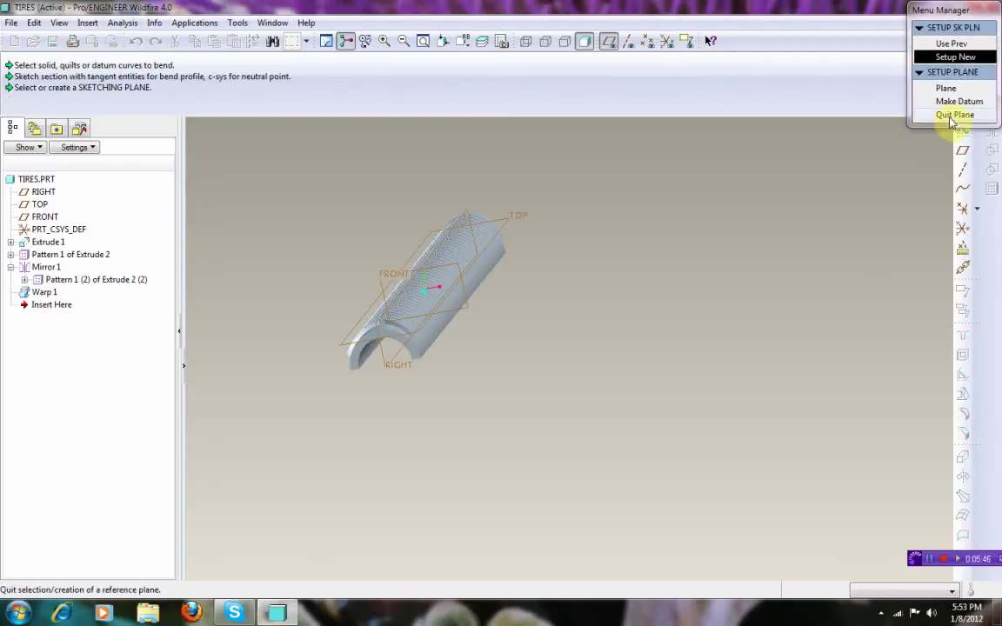
left_click(953, 116)
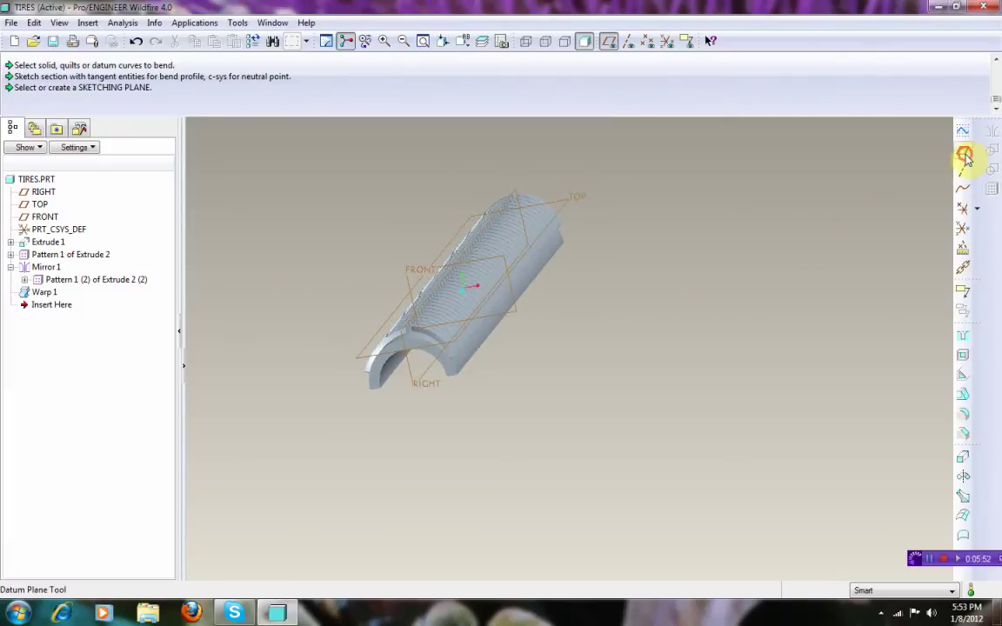
Step: Create a datum plane offset 50 from FRONT at the far end of the warped slab
left_click(964, 155)
mouse_move(579, 285)
middle_mouse_down()
mouse_move(575, 264)
mouse_move(567, 293)
middle_mouse_up()
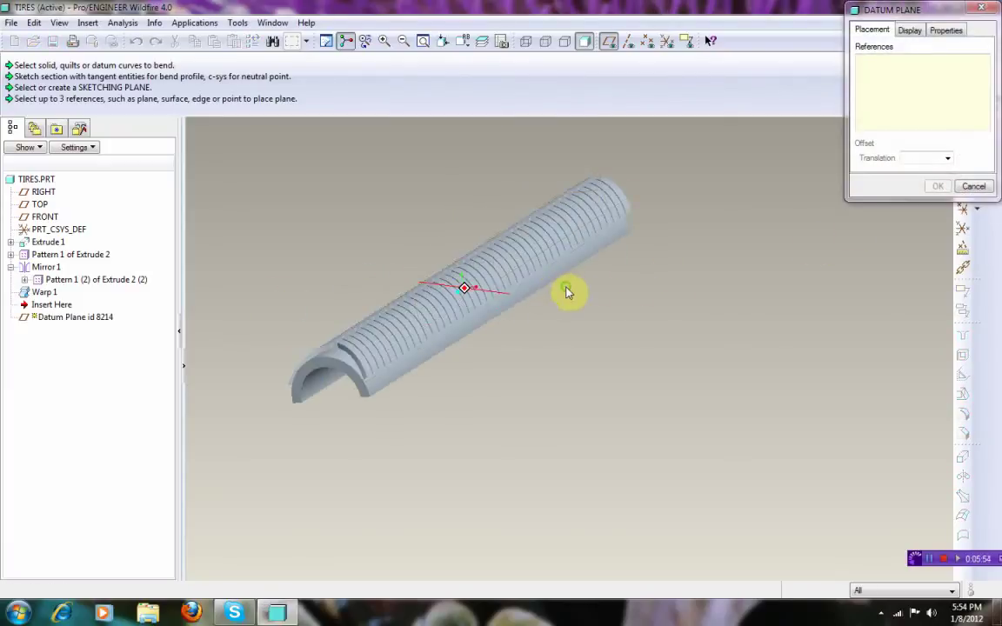
left_click(422, 265)
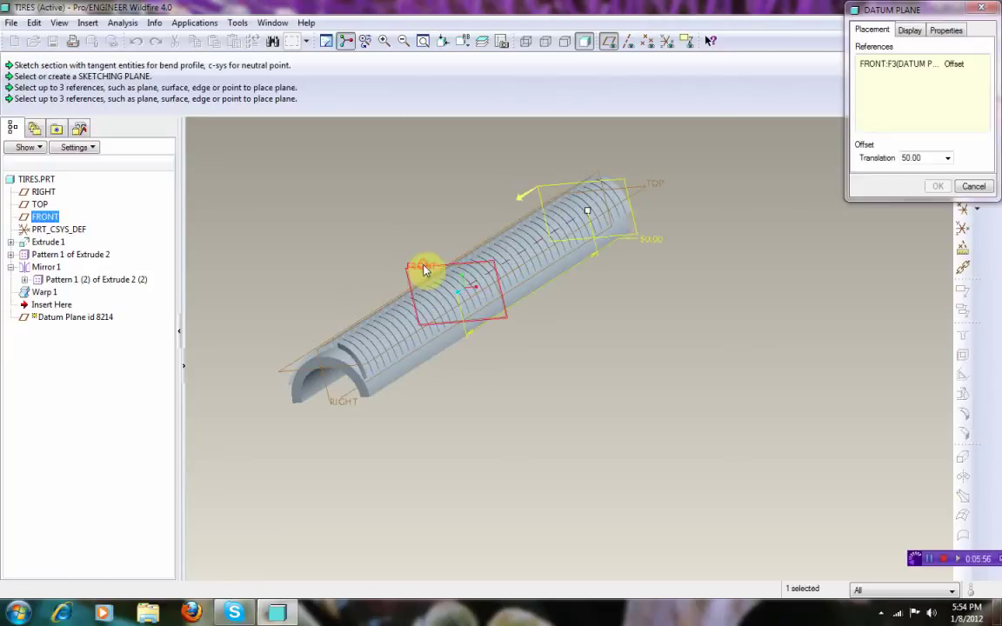
double_click(927, 158)
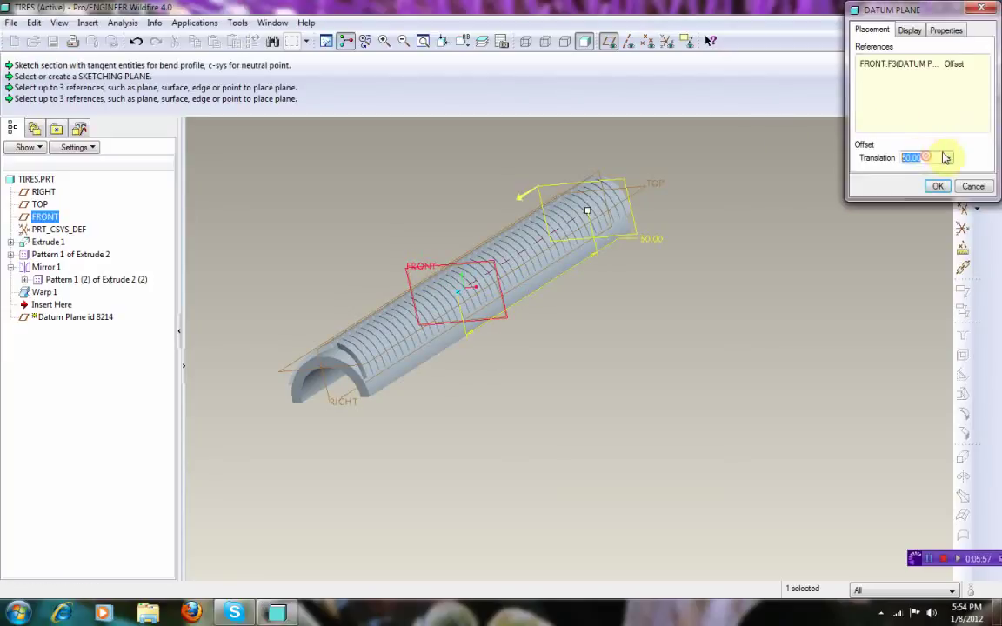
key("Return")
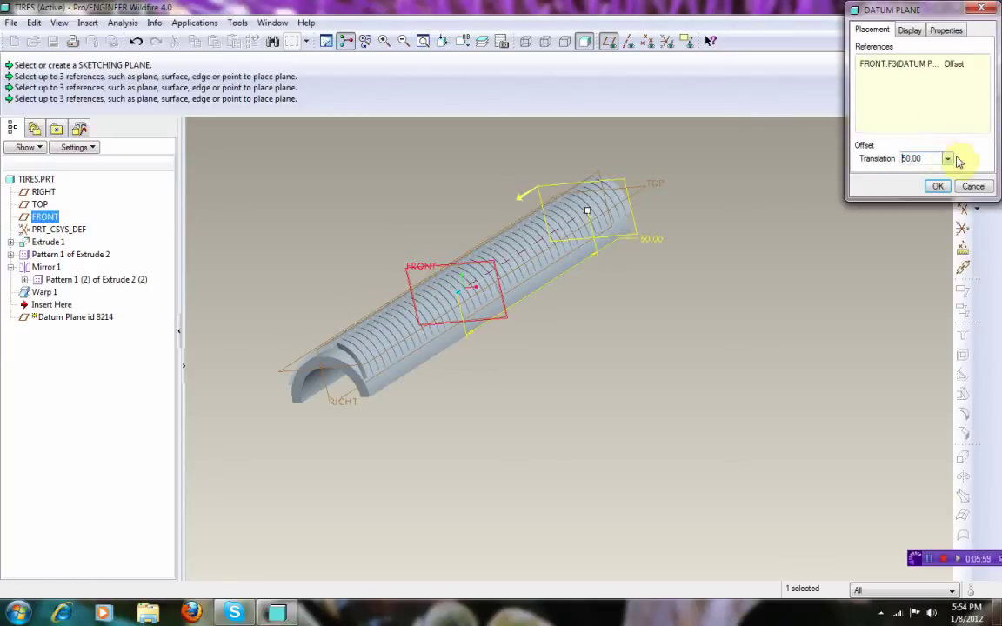
left_click(937, 186)
left_click(776, 242)
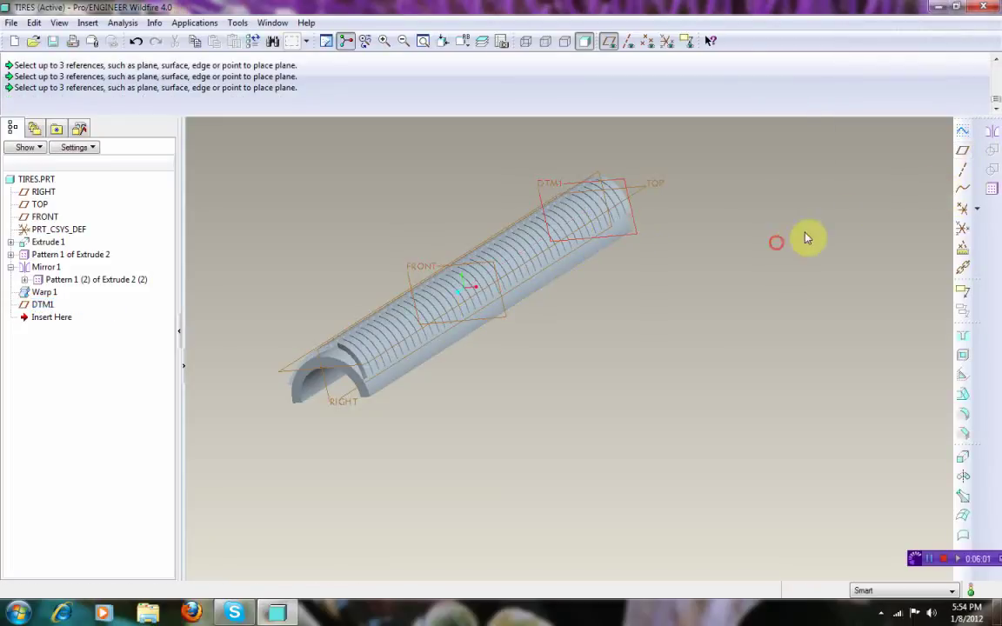
Step: Create a second datum plane offset 50 from FRONT at the near end of the slab, opposite DTM1
left_click(963, 149)
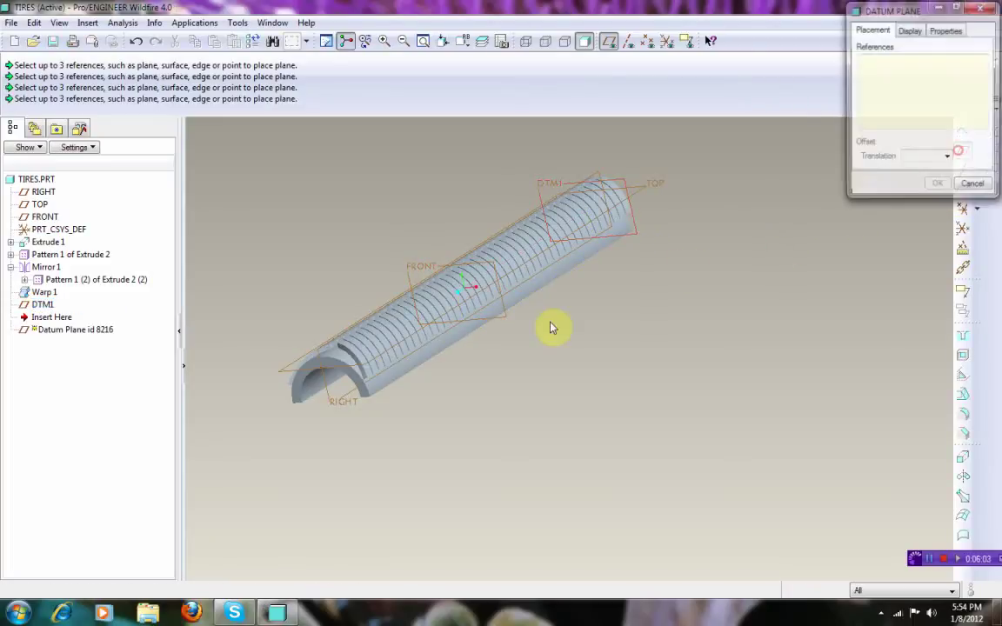
left_click(423, 270)
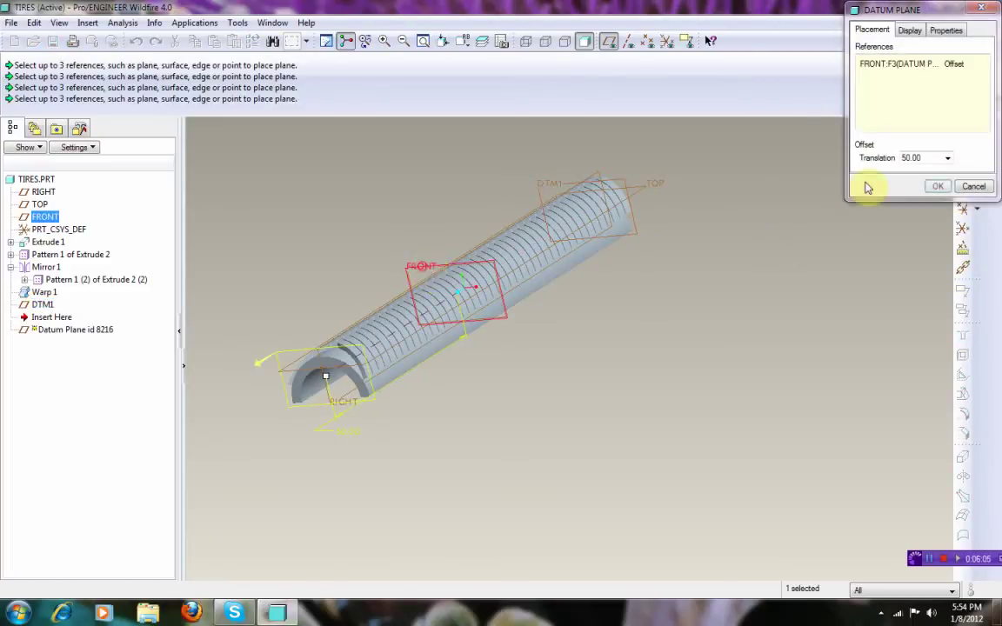
left_click(940, 186)
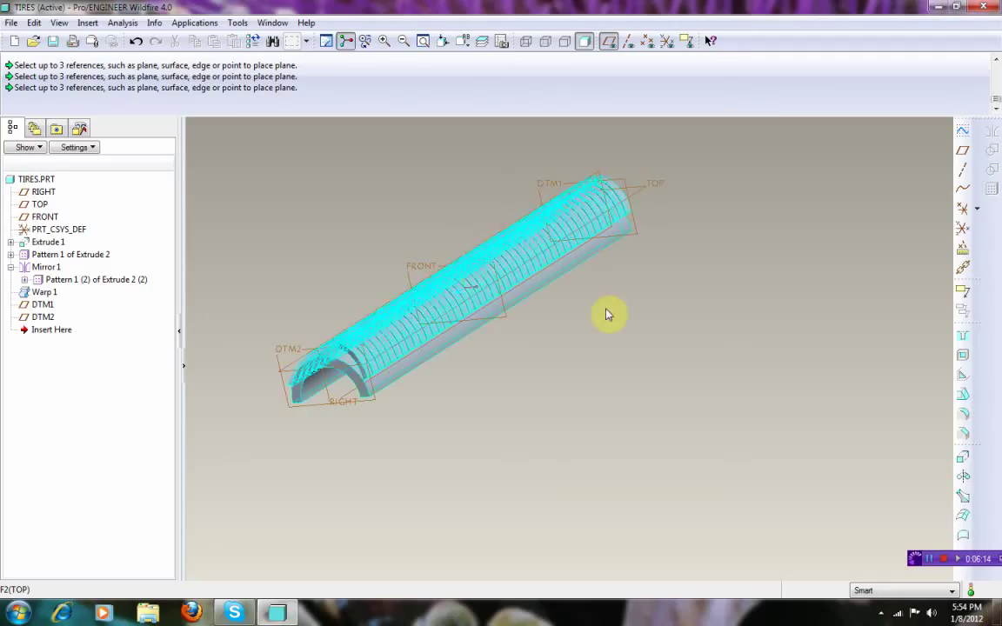
Step: Start a Toroidal Bend feature with a 360-degree bend and the CrvBendContract option
left_click(87, 23)
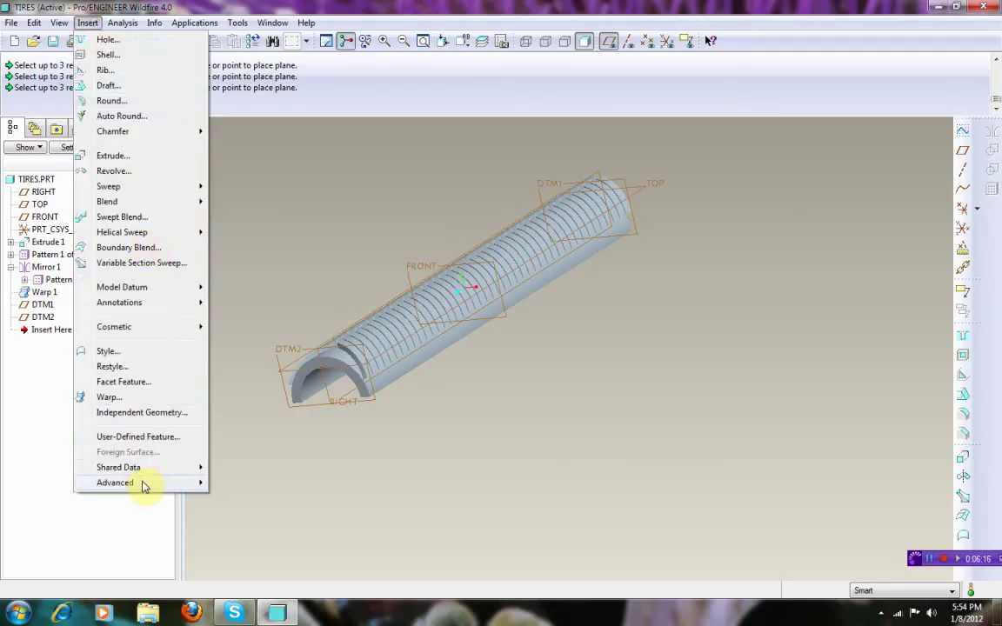
mouse_move(153, 488)
left_click(258, 421)
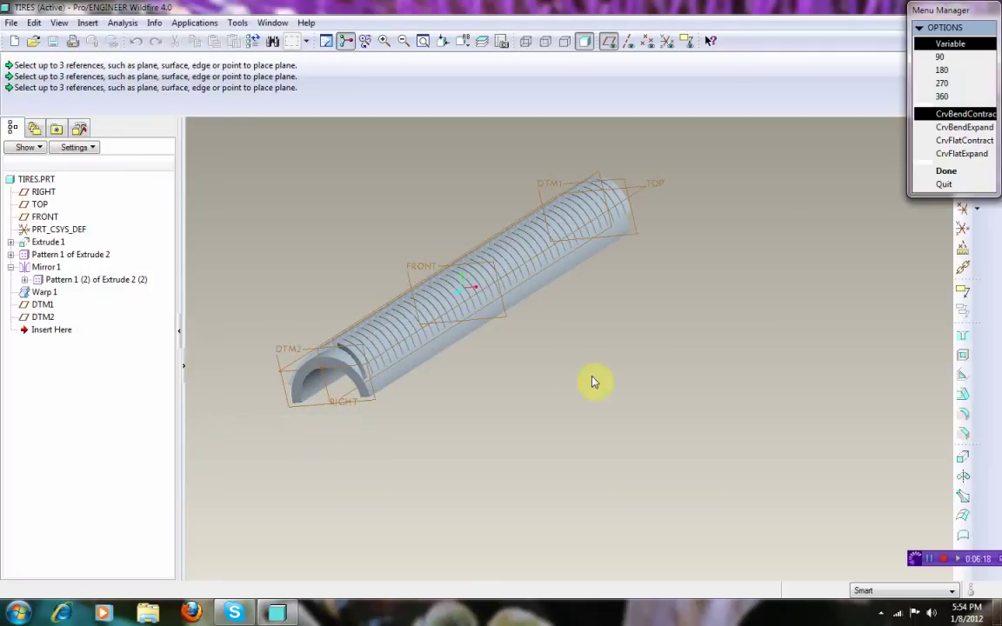
left_click(943, 96)
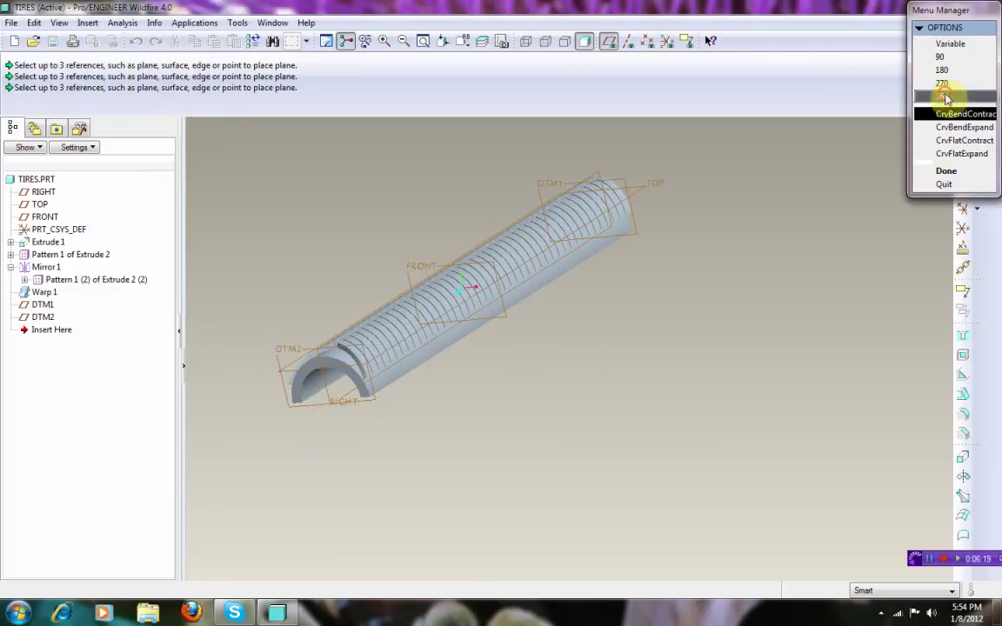
left_click(946, 170)
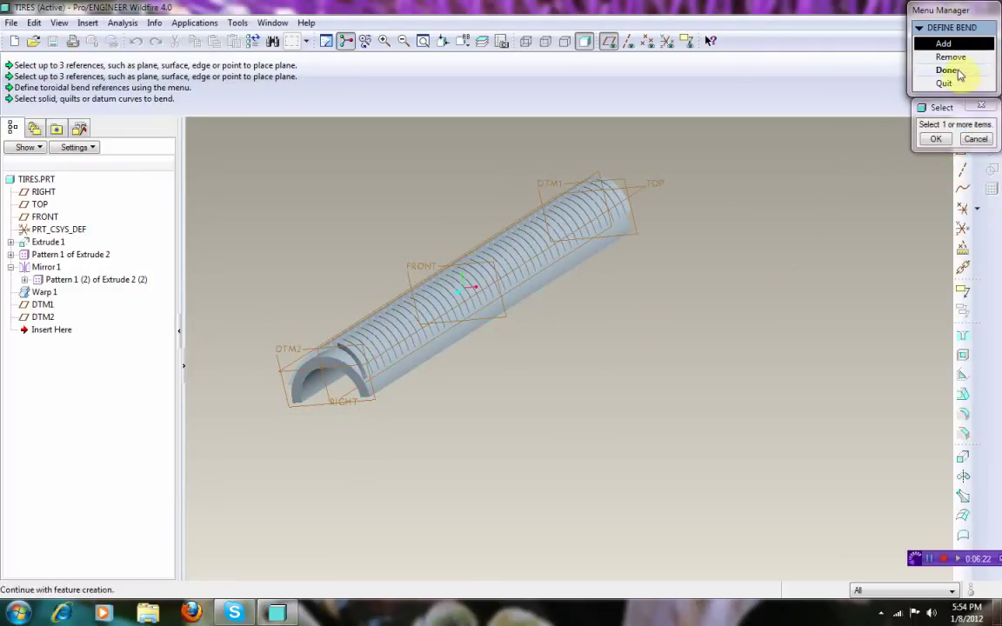
Step: Choose the treaded slab's solid as the geometry to bend and set DTM2 as the sketching plane with the default orientation
left_click(342, 359)
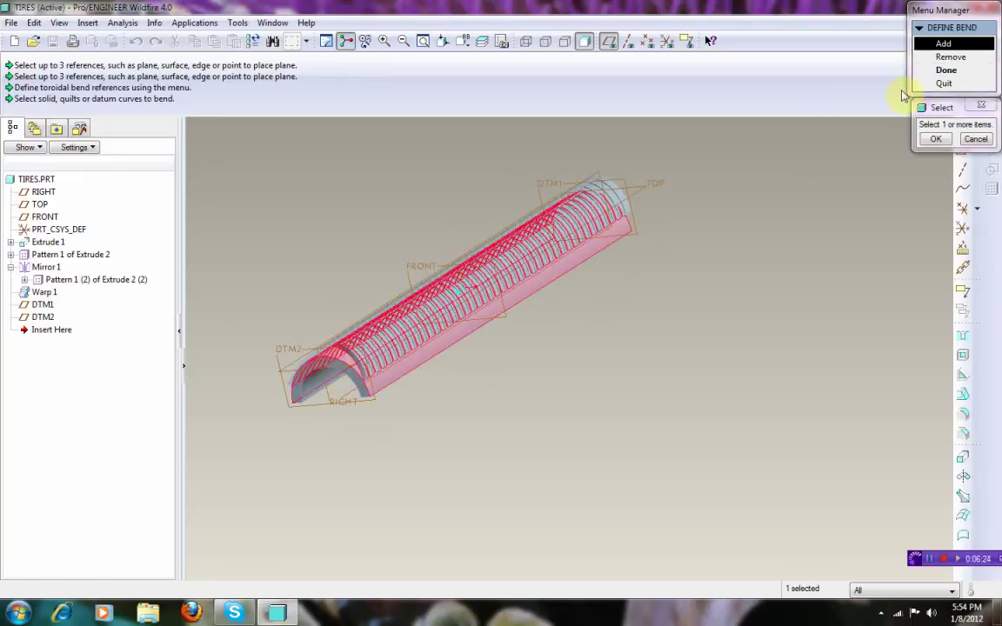
left_click(946, 71)
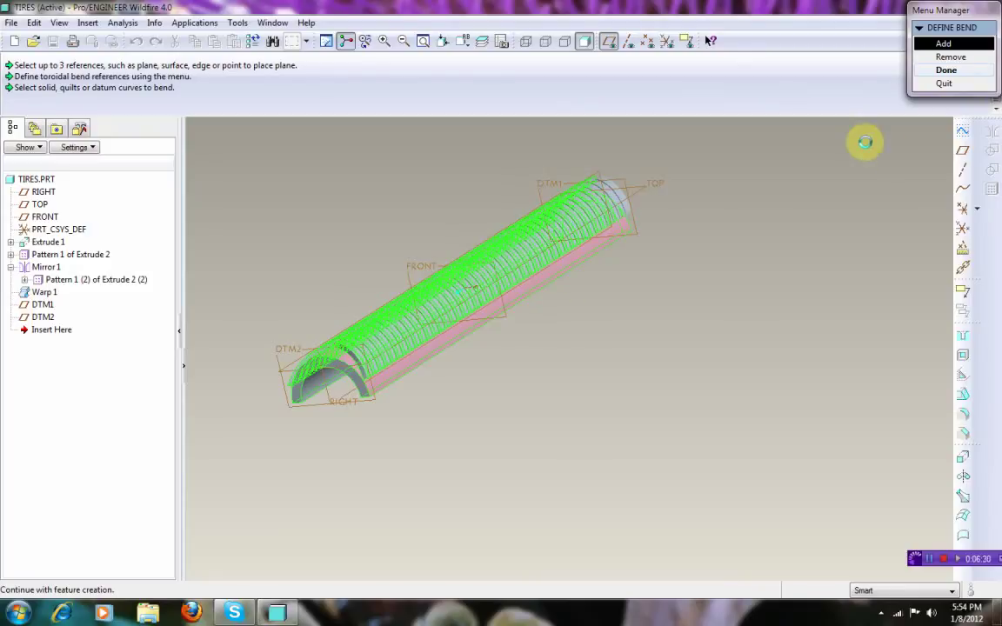
middle_click(866, 142)
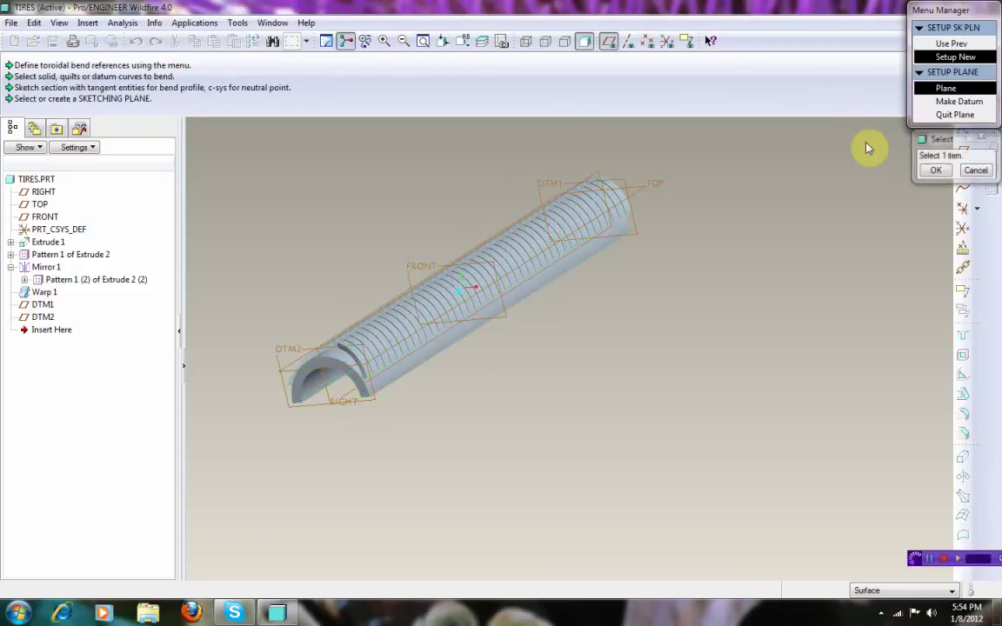
left_click(289, 355)
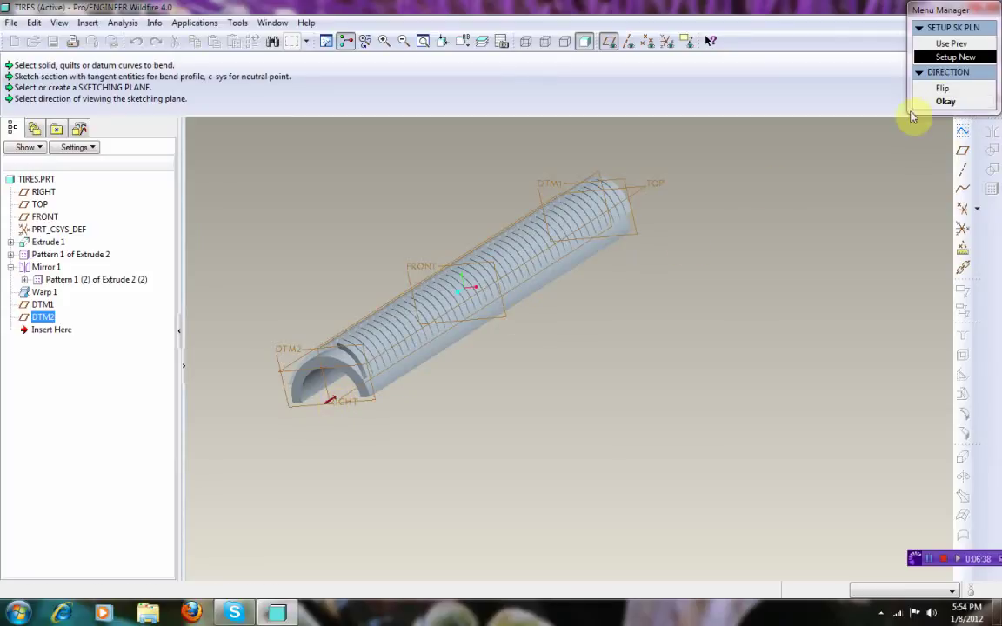
left_click(946, 101)
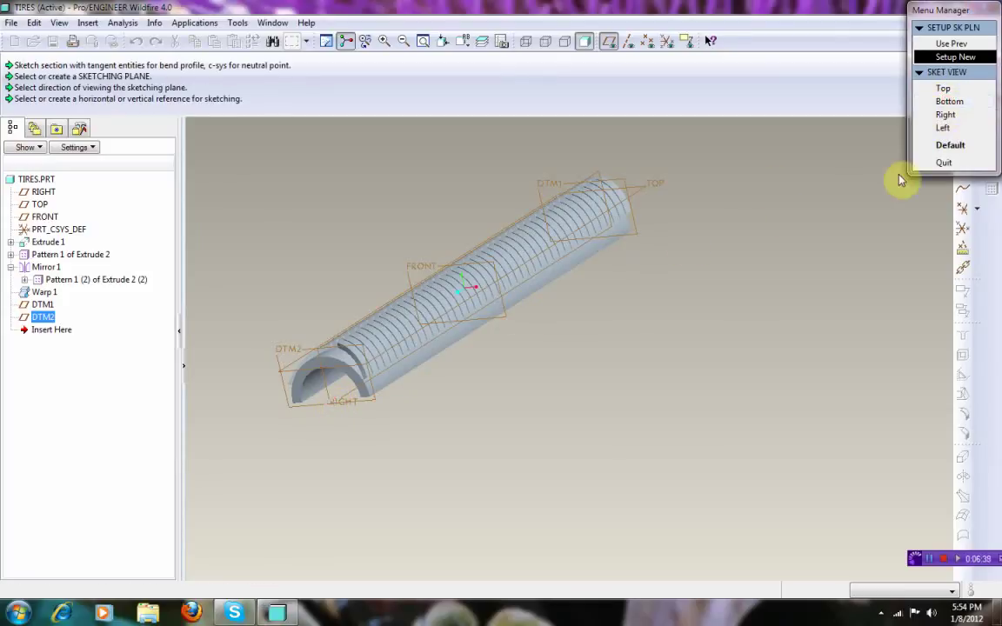
left_click(946, 144)
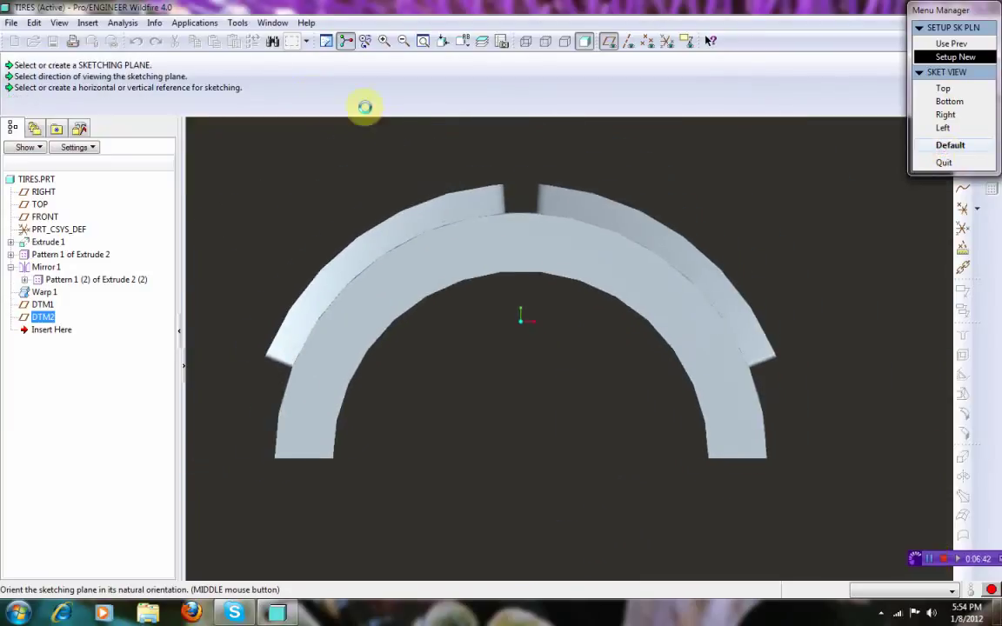
Step: Add the two flat bottom edges of the arched profile as sketch references
left_click(120, 23)
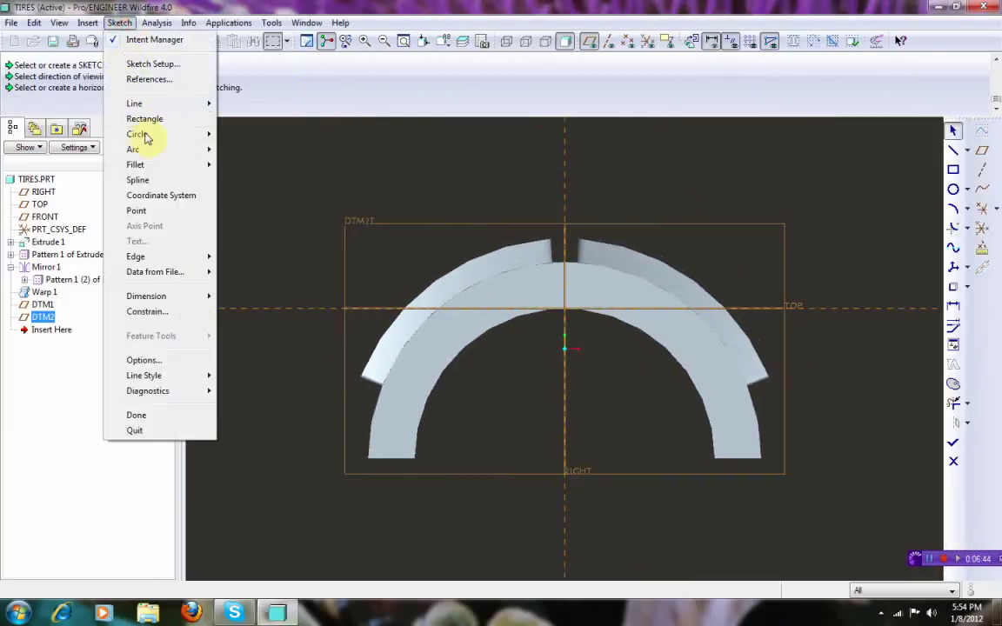
left_click(147, 83)
scroll(392, 452, "up", 2)
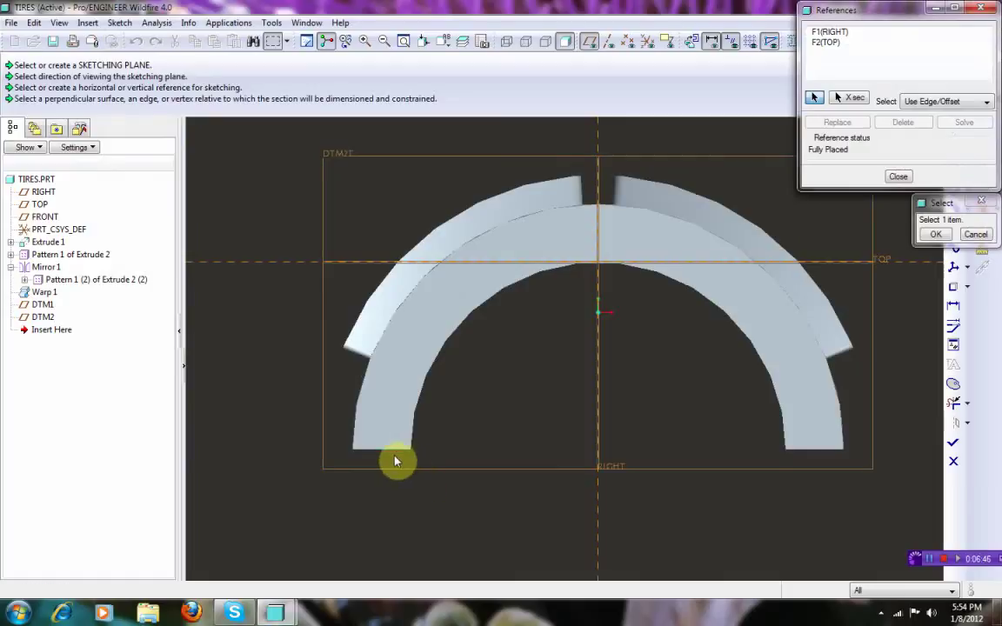
left_click(394, 457)
left_click(801, 453)
left_click(964, 121)
left_click(901, 176)
Step: Sketch a horizontal line across the base of the arch between its two outer bottom corners
left_click(953, 150)
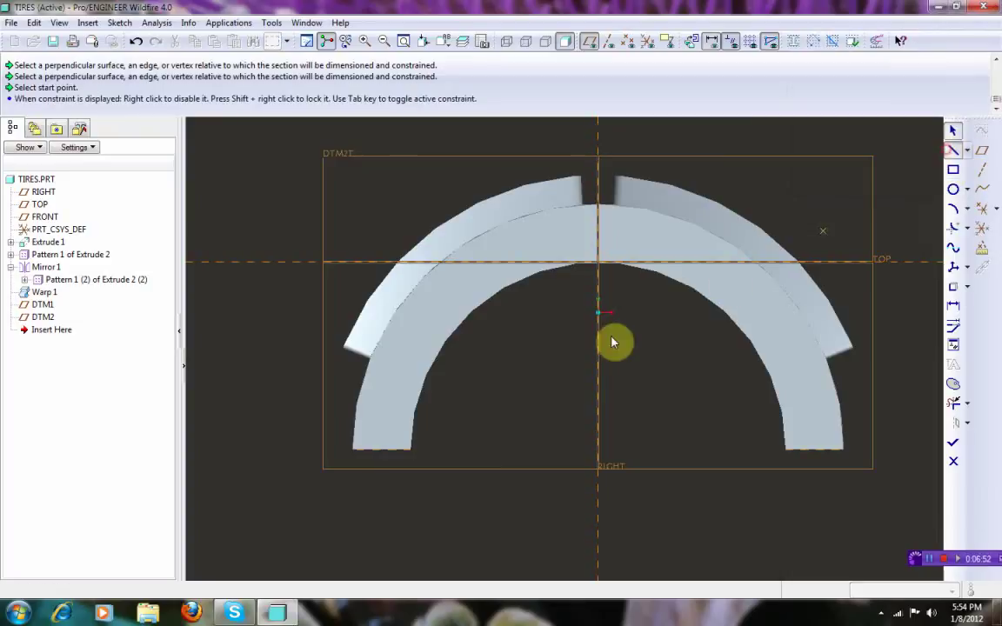
left_click(353, 451)
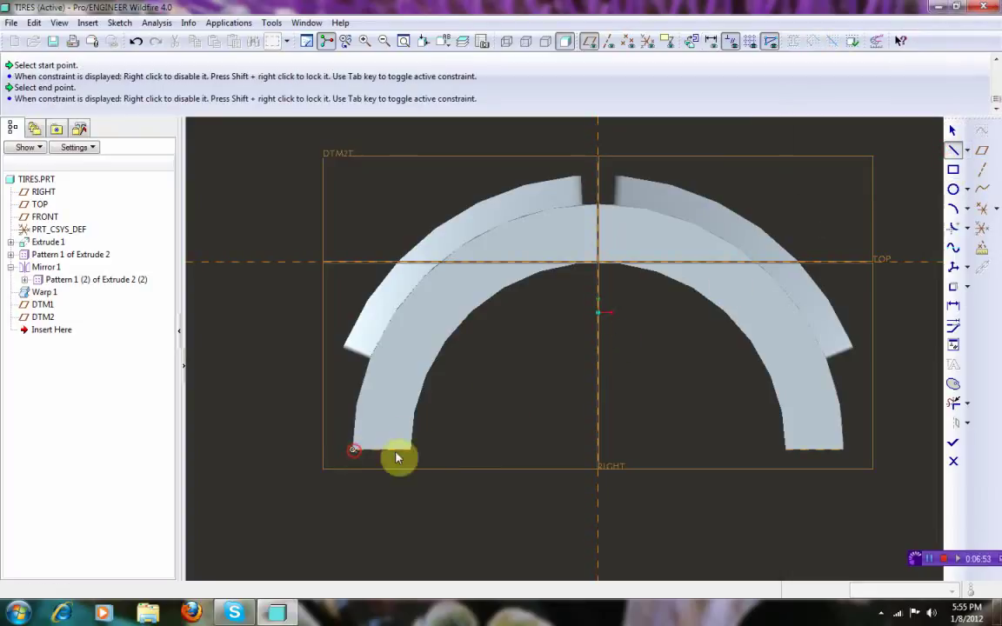
left_click(839, 457)
middle_click(835, 490)
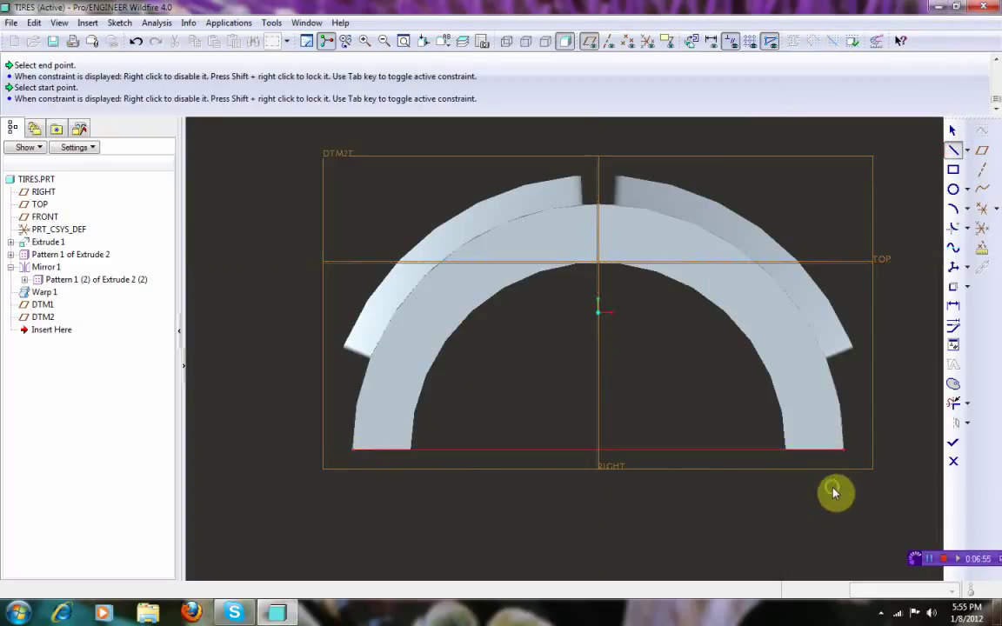
Step: Place a coordinate system at the base line's left endpoint and complete the bend profile sketch
left_click(955, 270)
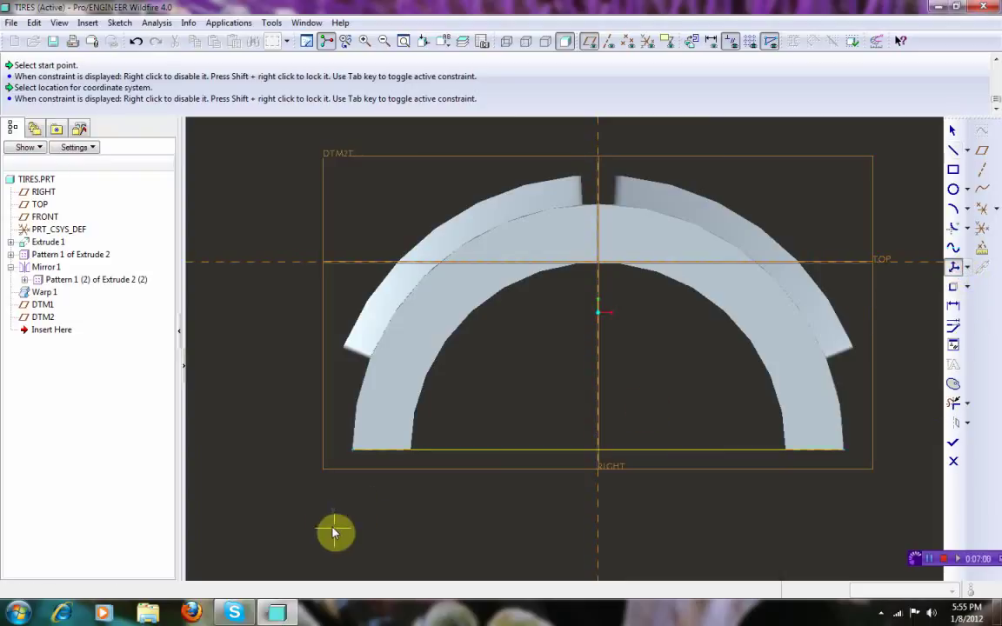
left_click(356, 453)
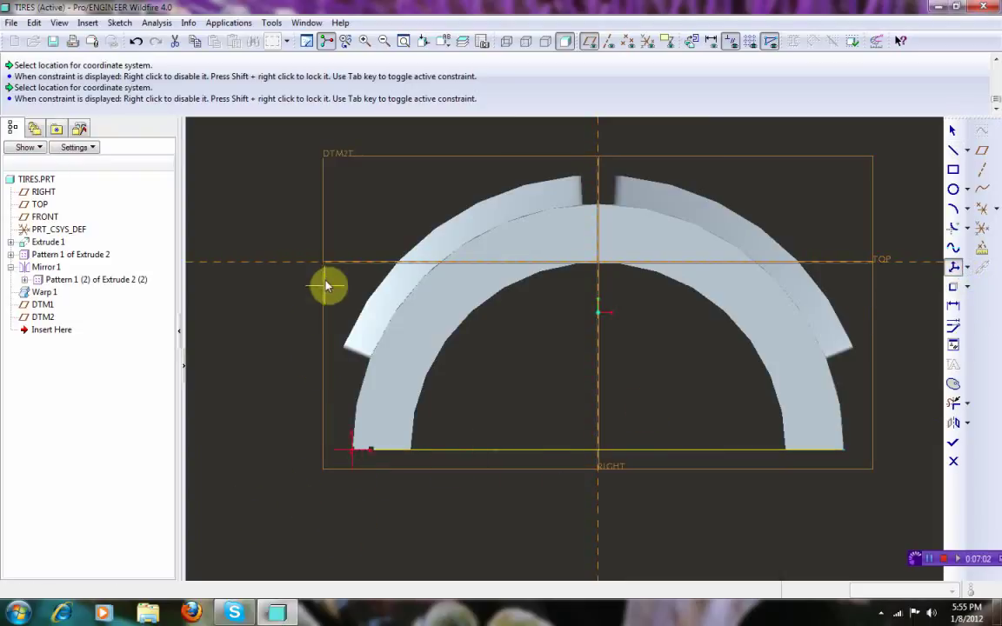
scroll(329, 284, "down", 2)
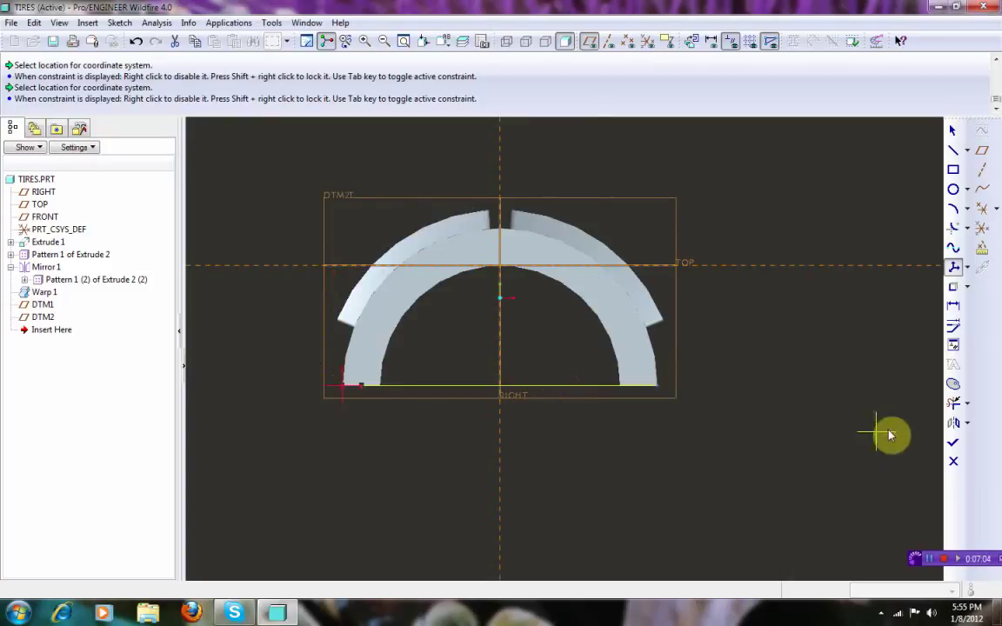
left_click(953, 448)
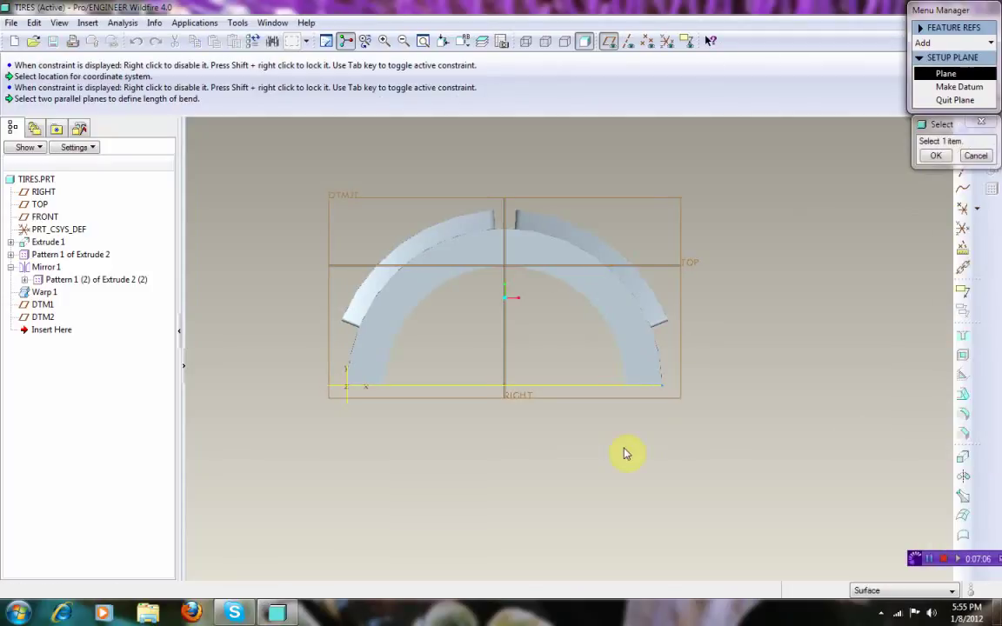
Step: Define the bend length between the parallel planes DTM2 and DTM1 to complete the toroidal bend
scroll(740, 434, "down", 2)
middle_click_drag(745, 404, 700, 407)
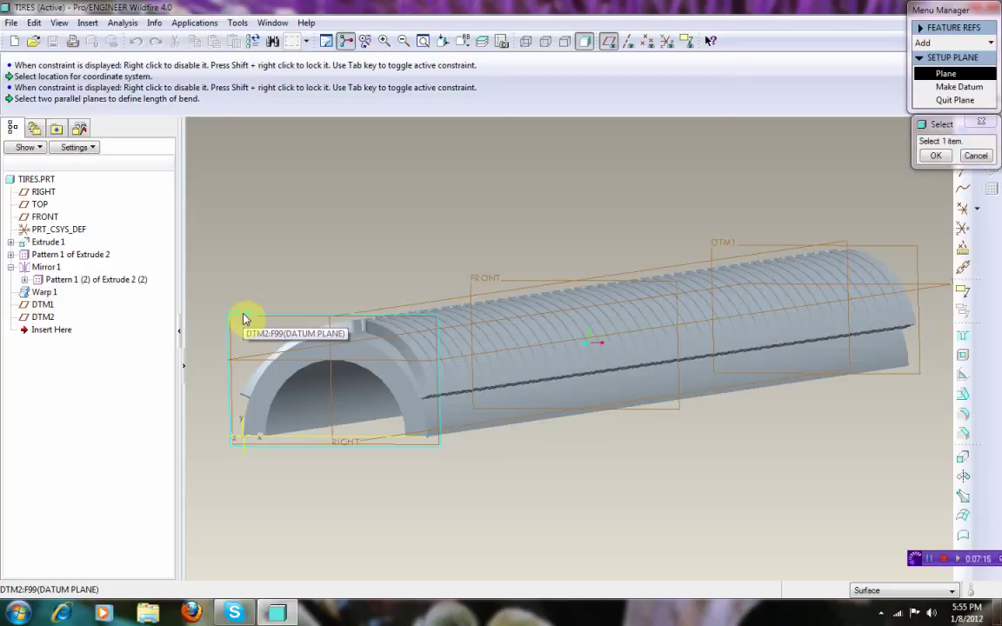
left_click(244, 319)
scroll(309, 326, "down", 2)
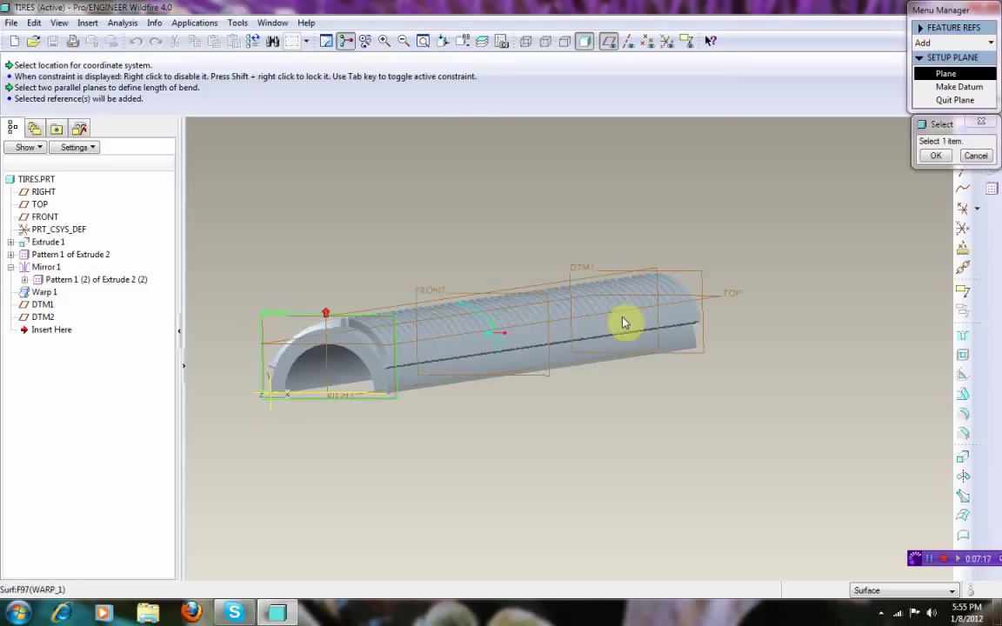
middle_click_drag(787, 369, 721, 382)
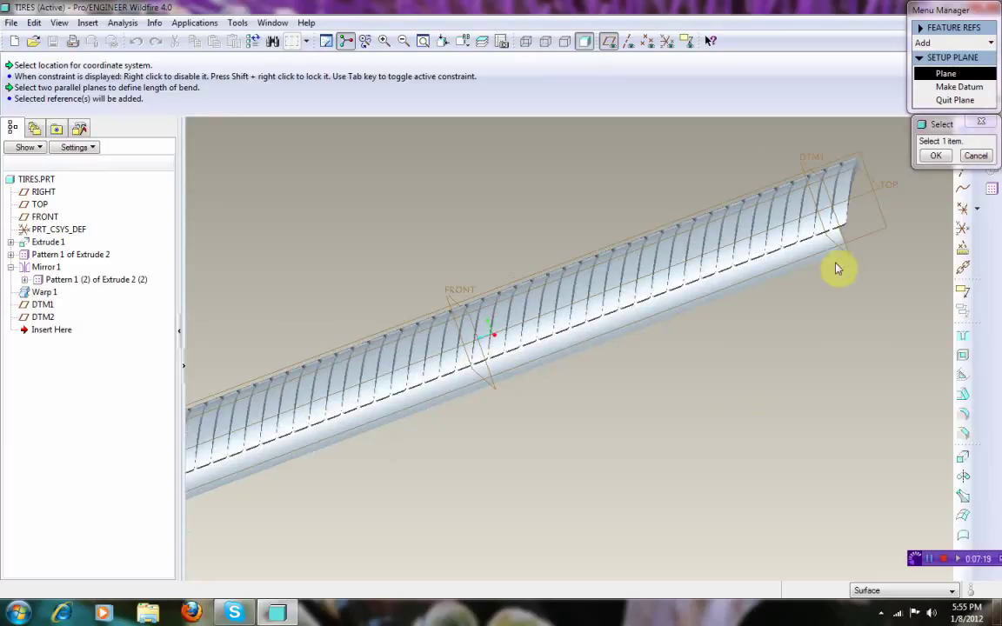
left_click(810, 163)
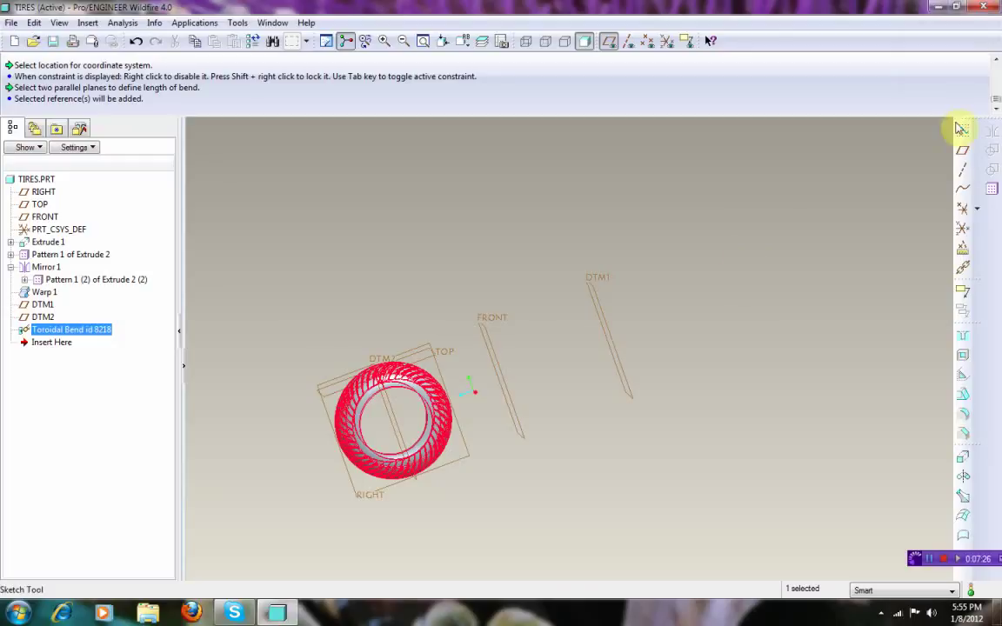
Step: Hide the datum planes and inspect the bent tire's tread and inner opening from several angles
left_click(585, 41)
mouse_move(426, 340)
middle_mouse_down()
mouse_move(454, 336)
mouse_move(435, 328)
middle_mouse_up()
left_click(435, 329)
scroll(427, 400, "down", 3)
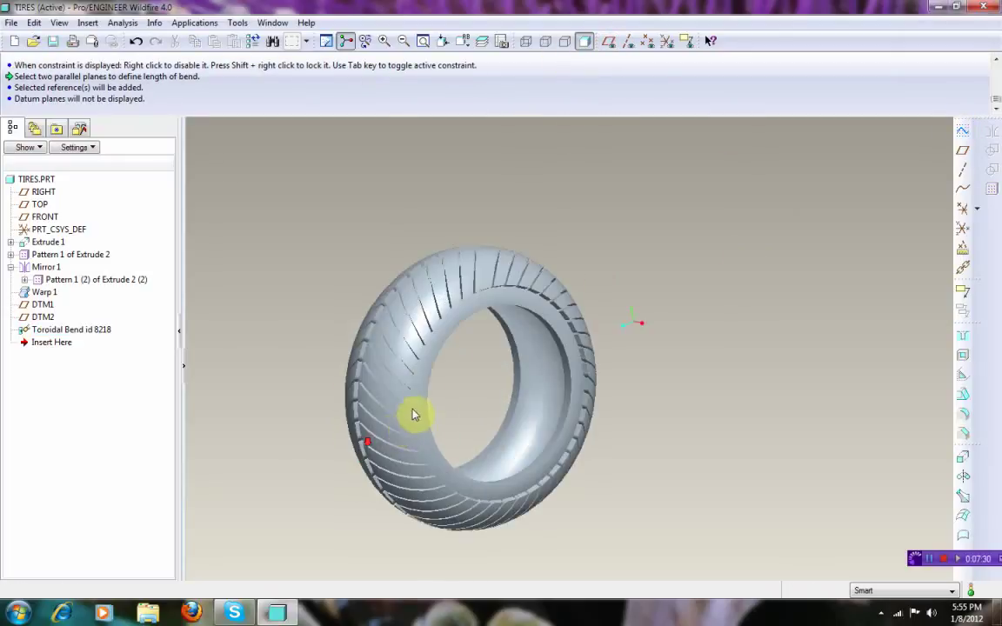
middle_click_drag(448, 380, 747, 315)
middle_click_drag(779, 302, 758, 351)
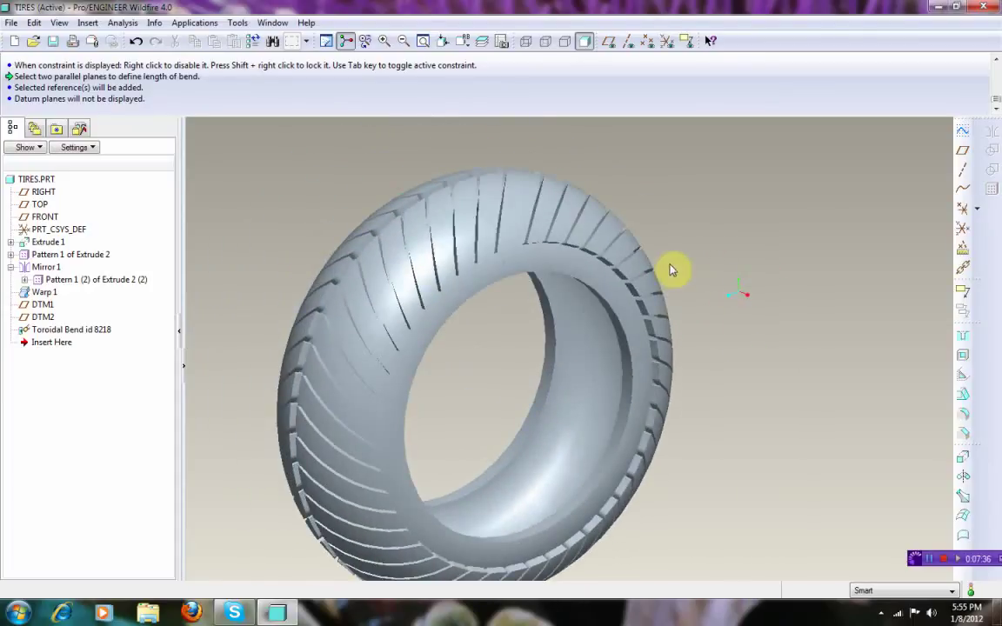
middle_click_drag(671, 270, 687, 222)
middle_click_drag(522, 366, 495, 510)
mouse_move(648, 244)
middle_mouse_down()
mouse_move(665, 238)
mouse_move(667, 251)
middle_mouse_up()
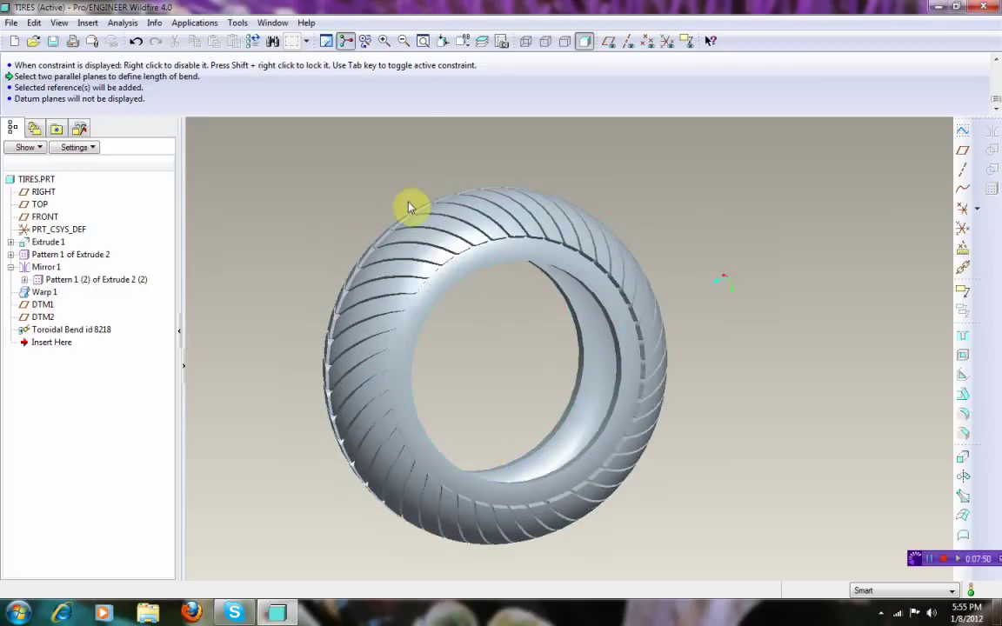